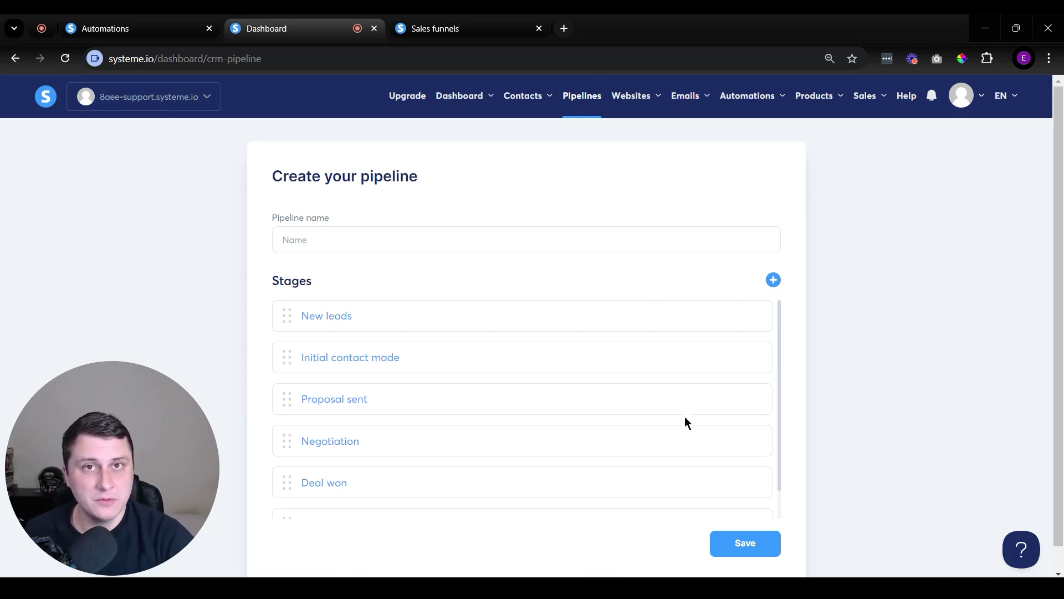
# - Name the new pipeline 'Podcast outreach' and save it with its default stages
pyautogui.scroll(-1, 701, 406)
pyautogui.scroll(1, 737, 402)
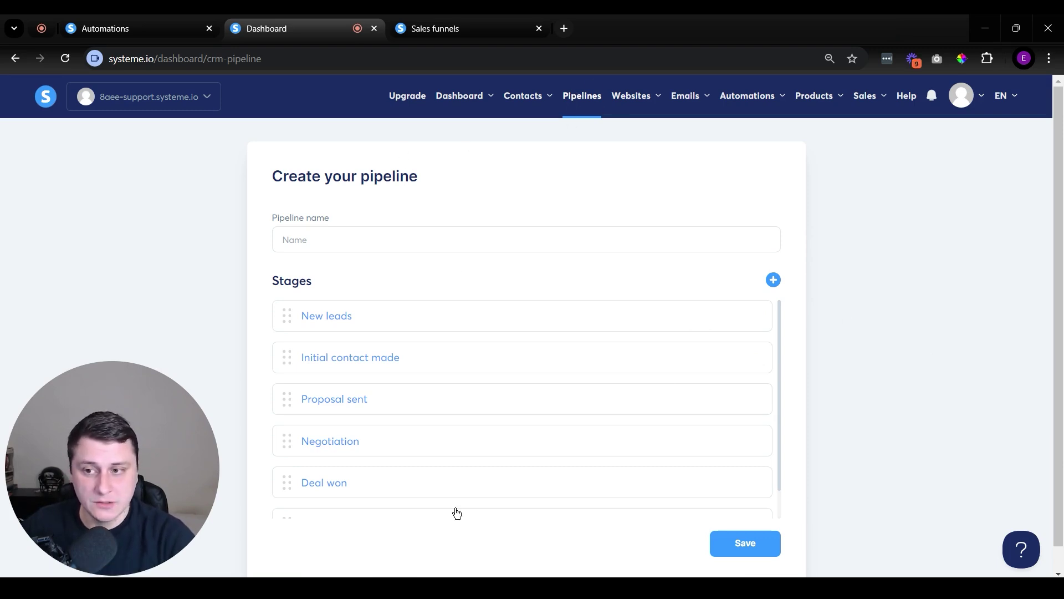
pyautogui.scroll(-1, 755, 514)
pyautogui.scroll(1, 590, 506)
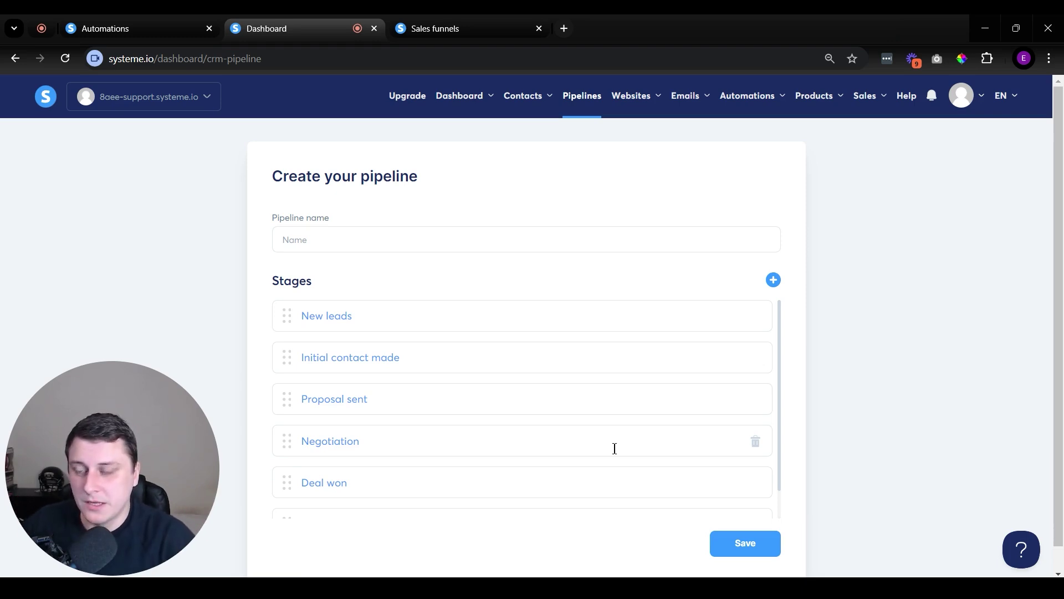
pyautogui.click(469, 243)
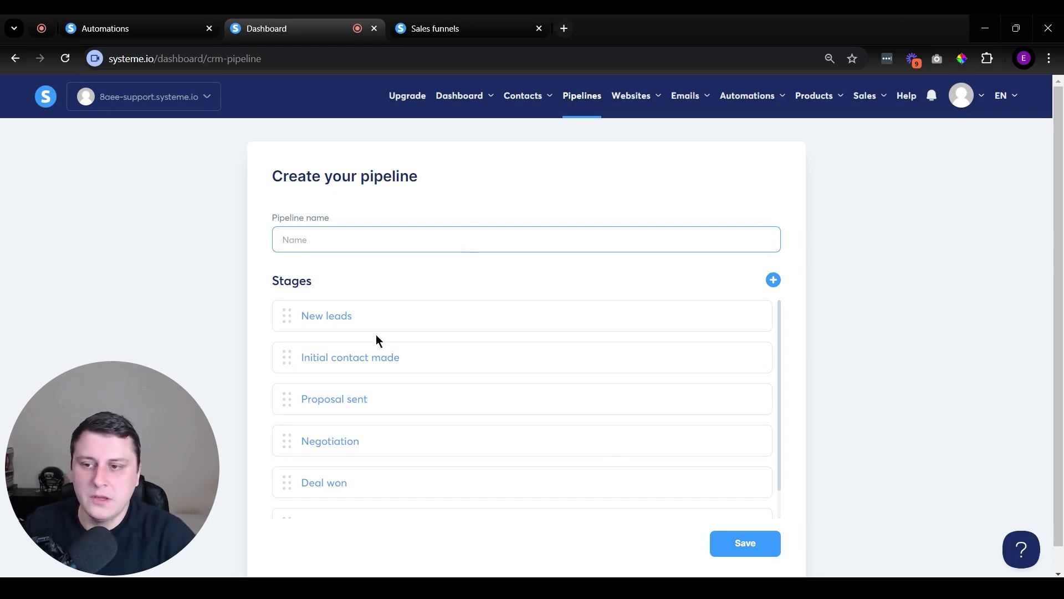
pyautogui.scroll(-1, 433, 348)
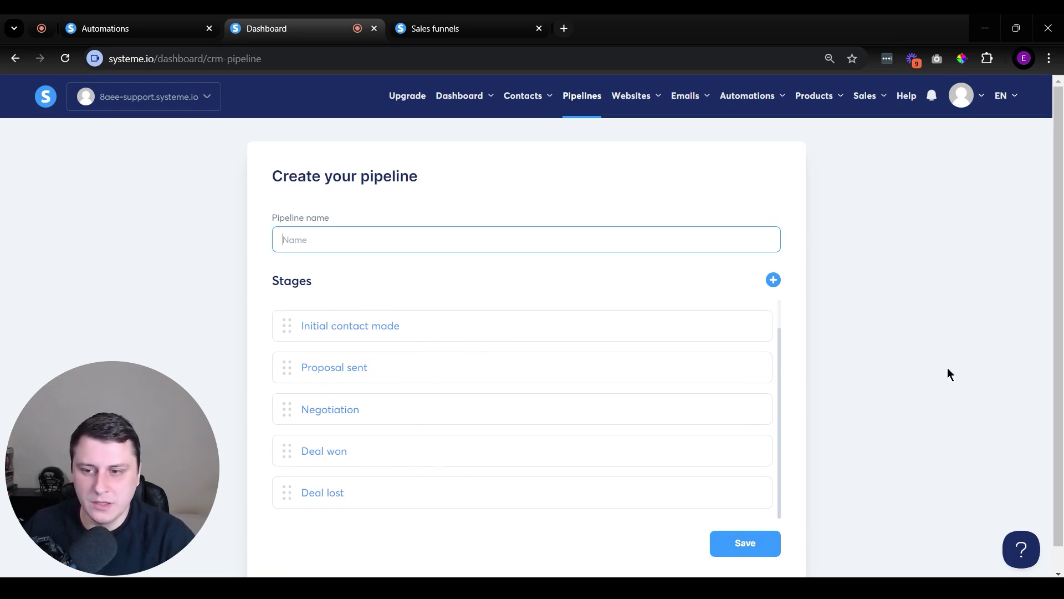
pyautogui.scroll(1, 644, 388)
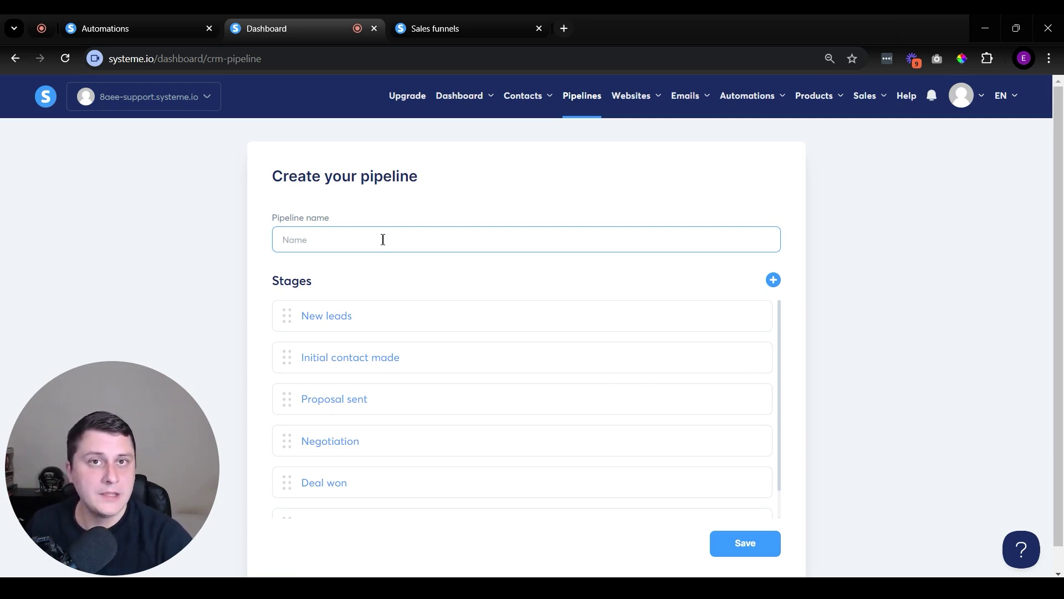
pyautogui.write('Podca')
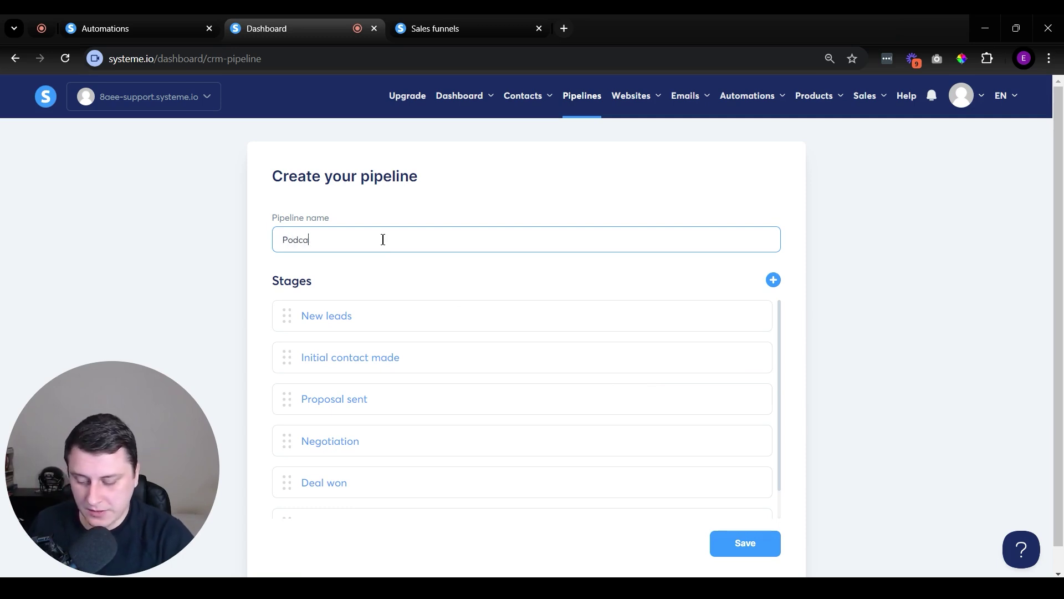
pyautogui.write('st outreach')
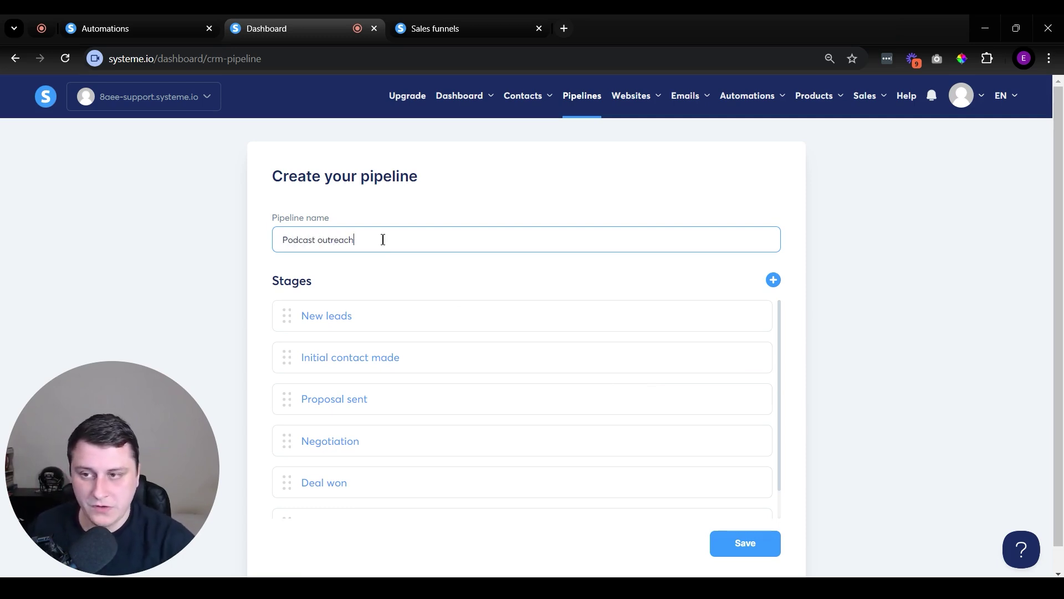
pyautogui.click(757, 537)
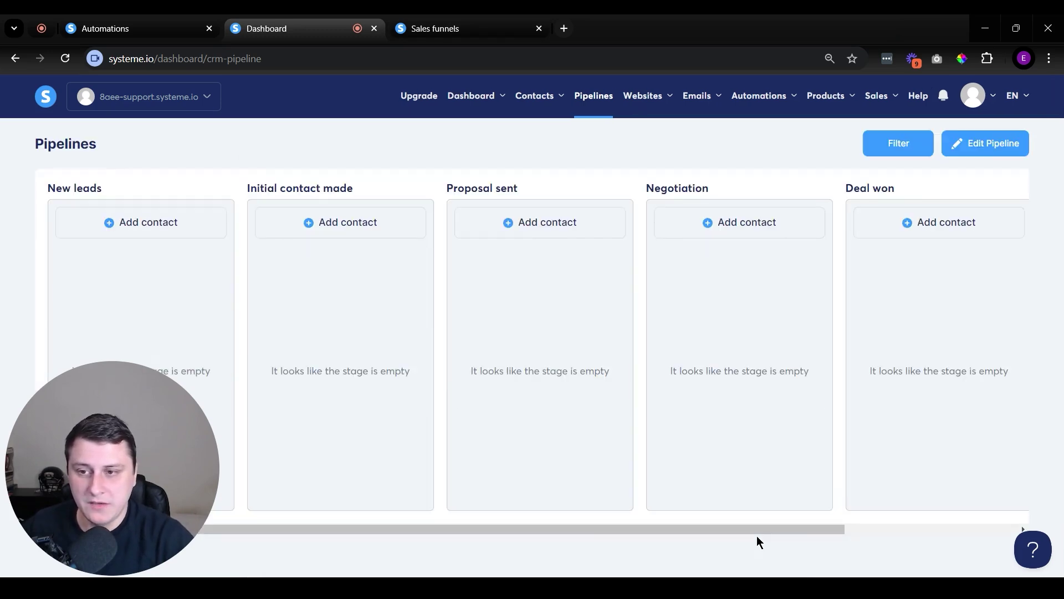
pyautogui.moveTo(110, 559)
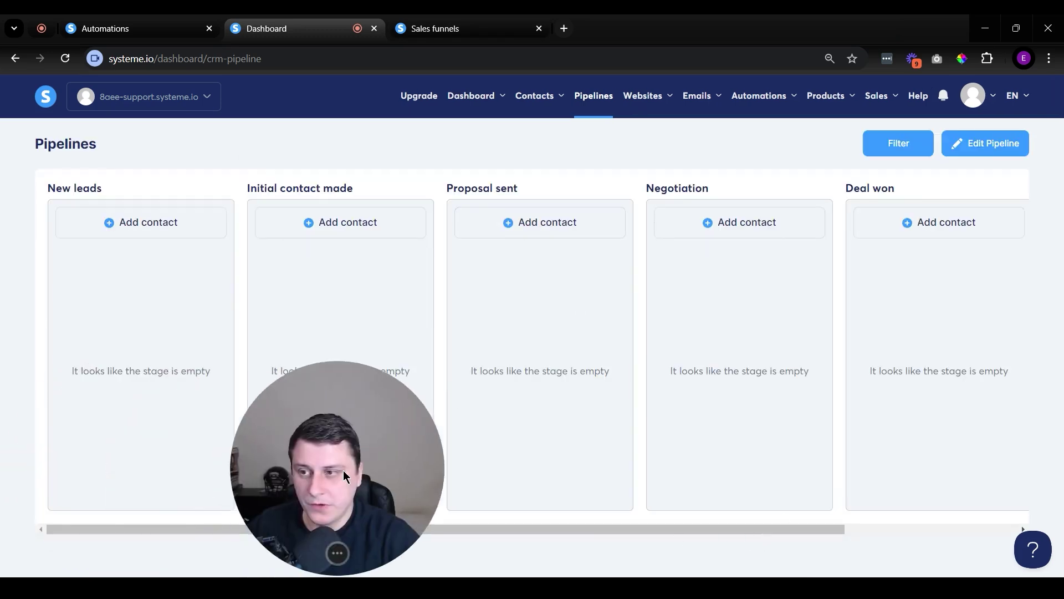
pyautogui.click(109, 553)
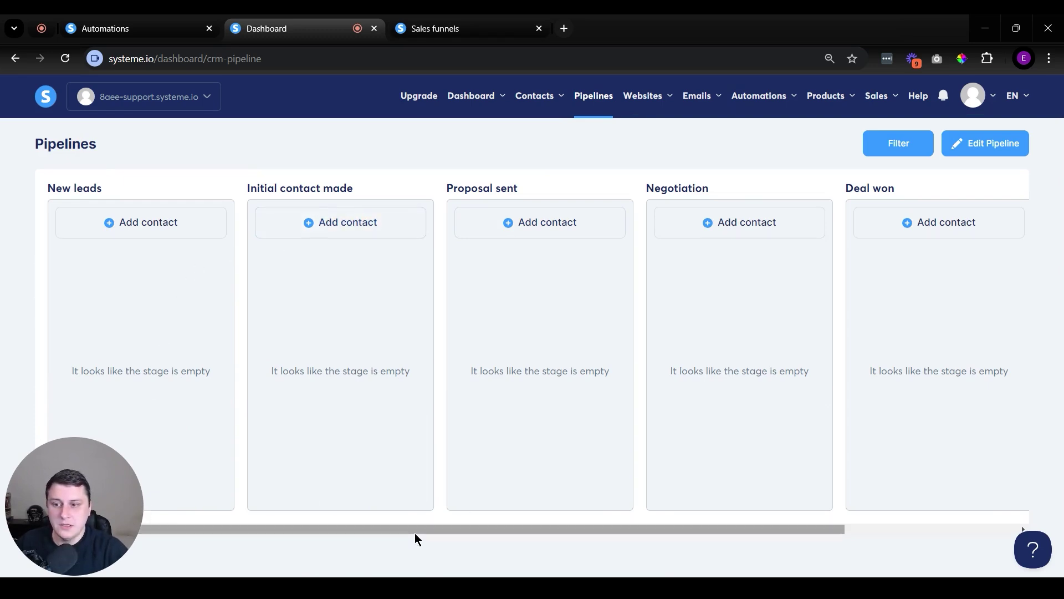
pyautogui.moveTo(414, 530); pyautogui.dragTo(284, 523)
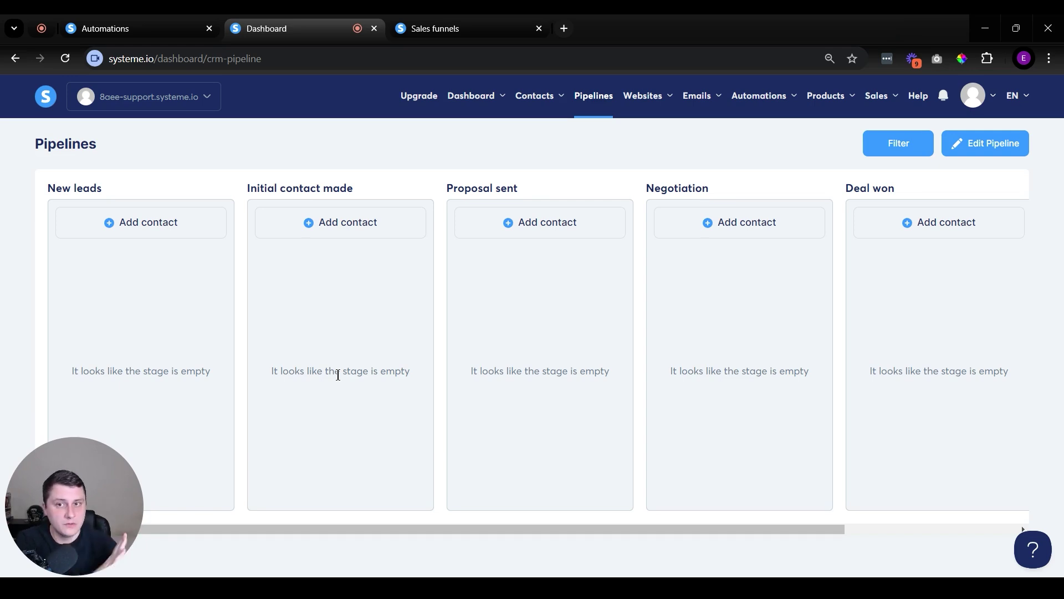
# - Rename the Proposal sent stage to 'Call booked', save, and scroll the board to check it
pyautogui.doubleClick(509, 190)
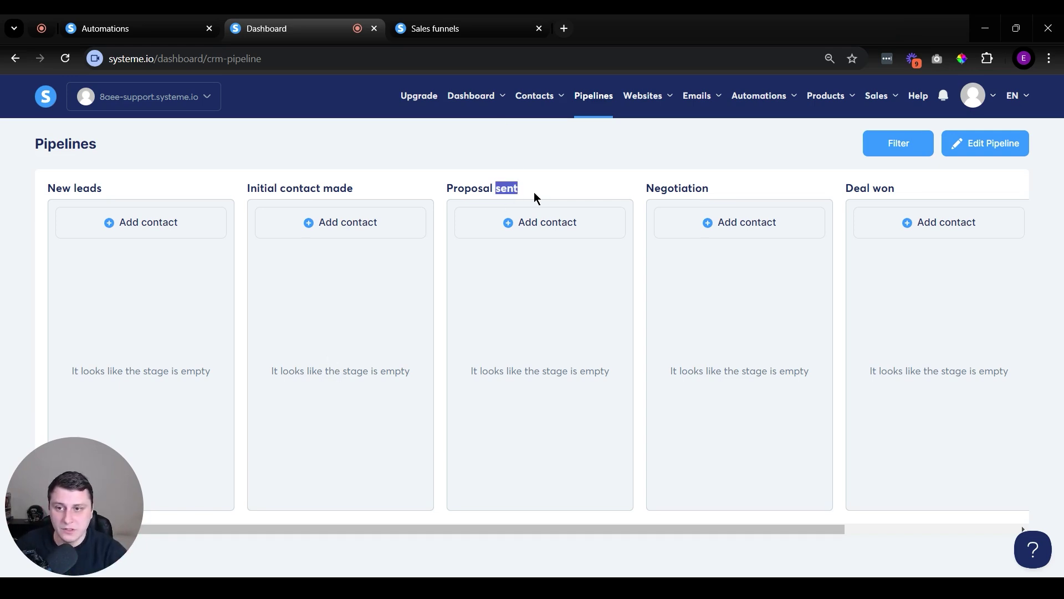
pyautogui.click(958, 145)
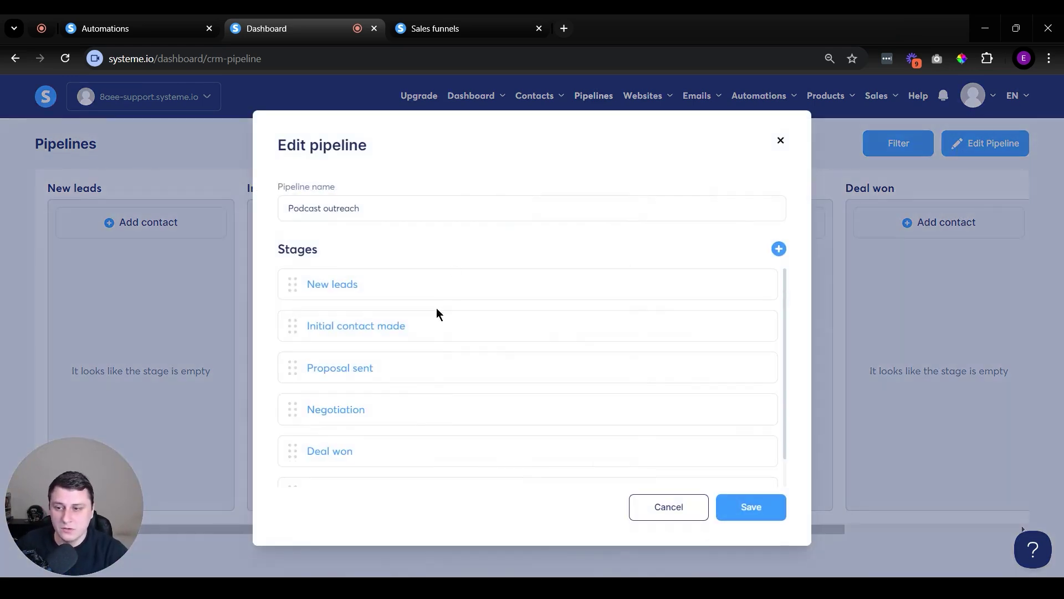
pyautogui.click(351, 371)
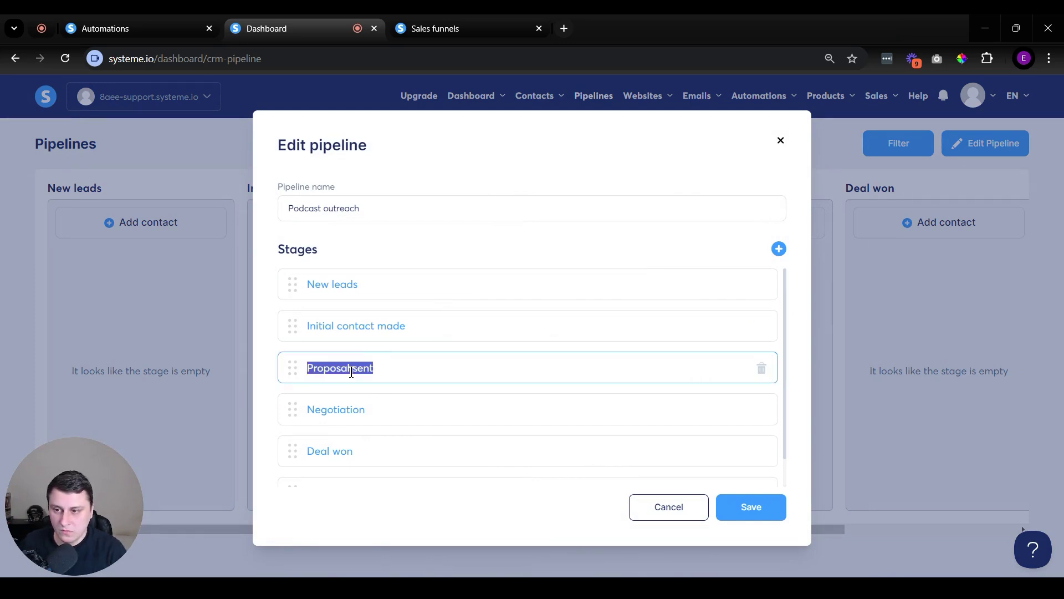
pyautogui.write('Call boo')
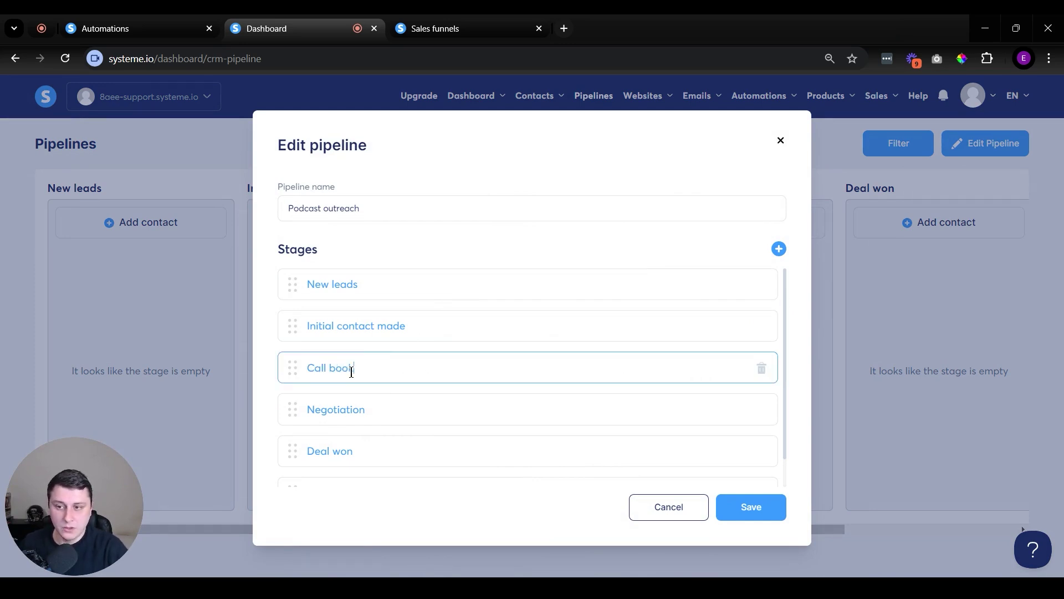
pyautogui.write('ked')
pyautogui.click(733, 507)
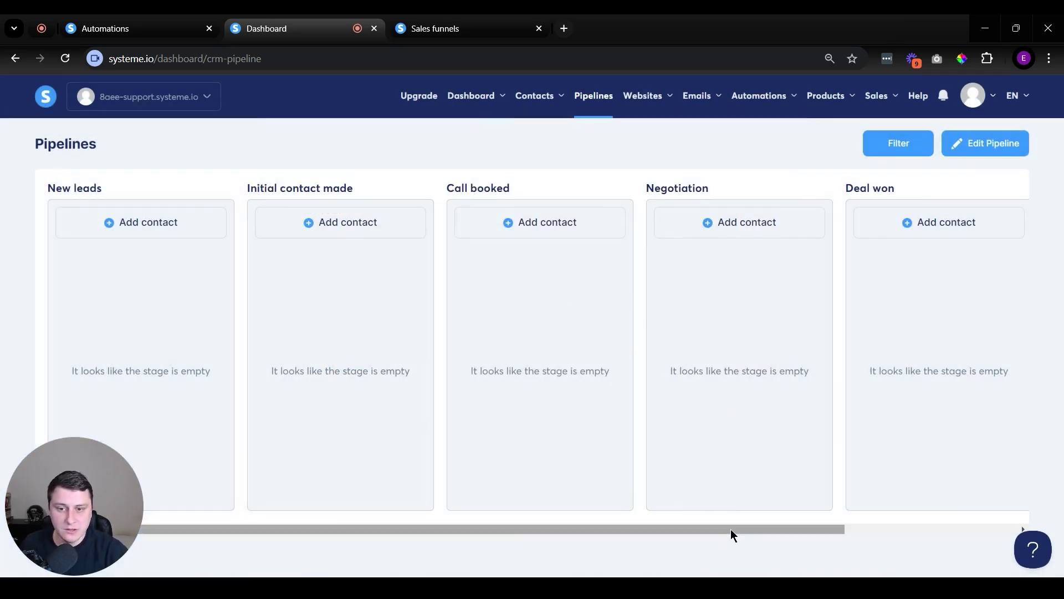
pyautogui.moveTo(731, 529); pyautogui.dragTo(868, 529)
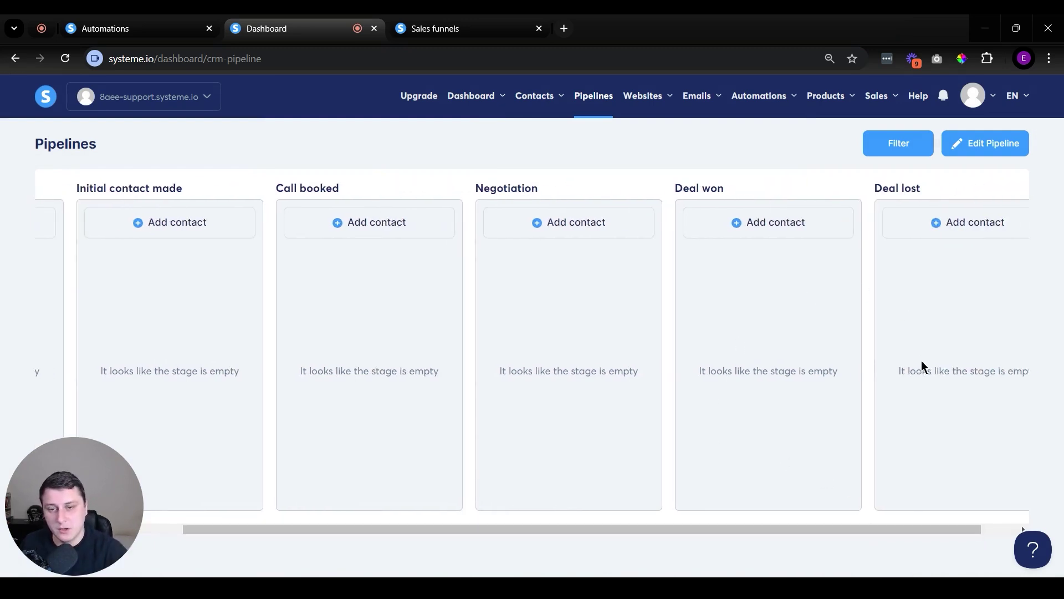
pyautogui.moveTo(627, 530); pyautogui.dragTo(200, 573)
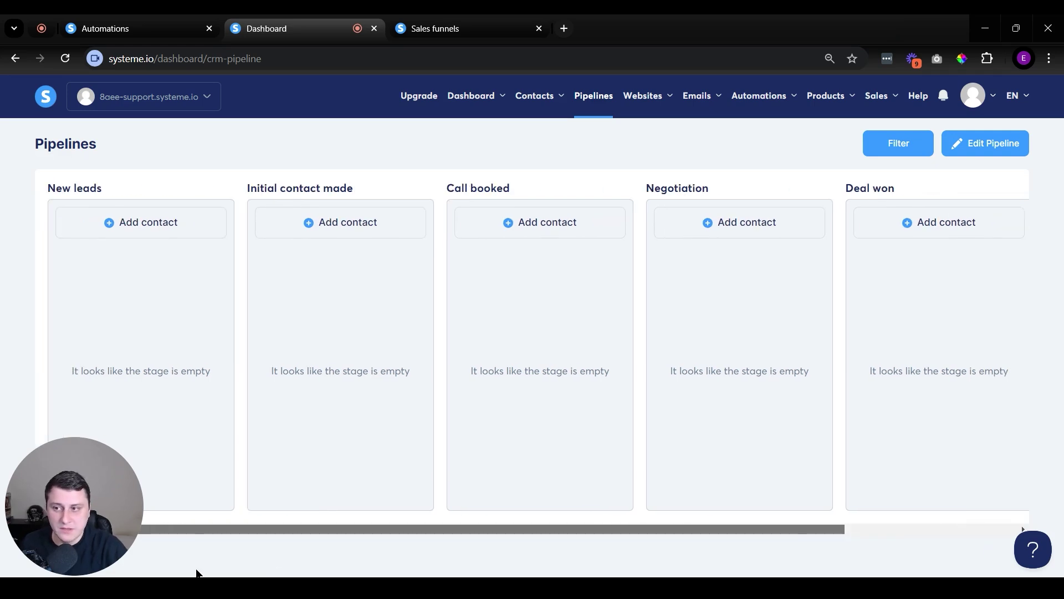
# - Start a new contact under New leads, autofill its details from saved browser data, then cancel
pyautogui.click(172, 231)
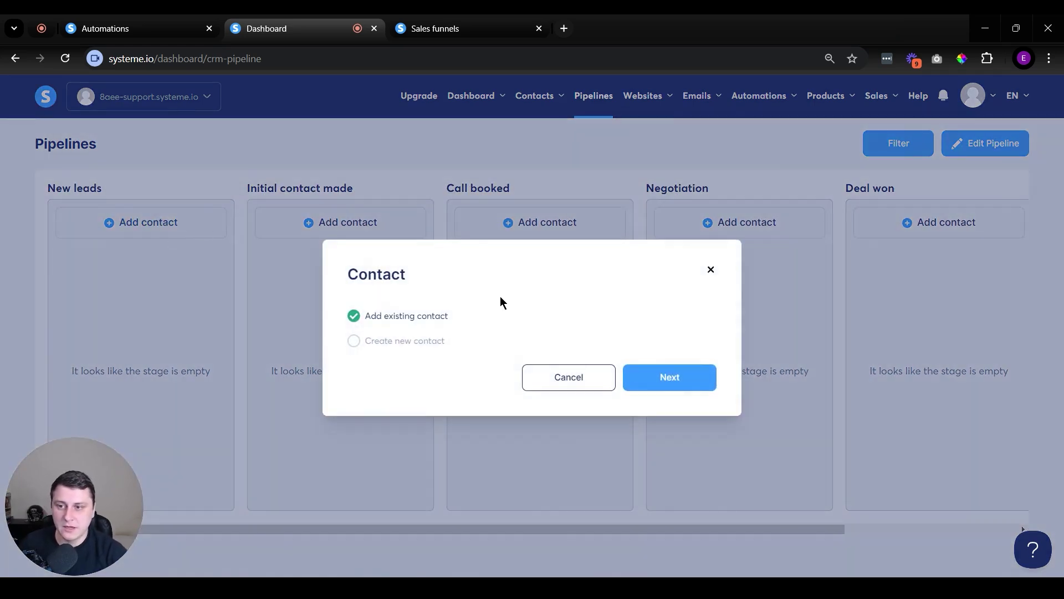
pyautogui.click(429, 342)
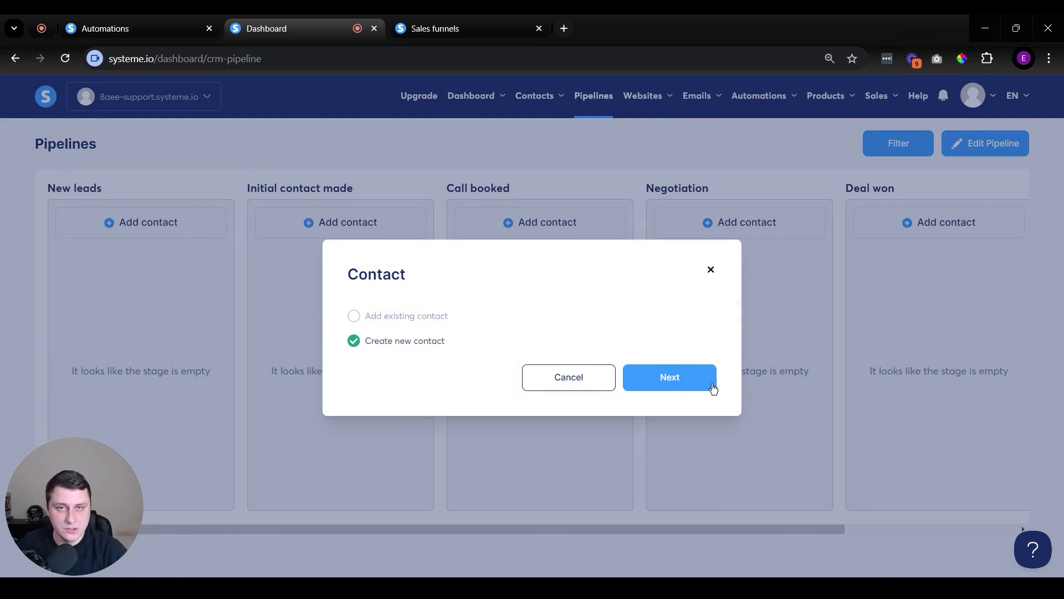
pyautogui.click(663, 380)
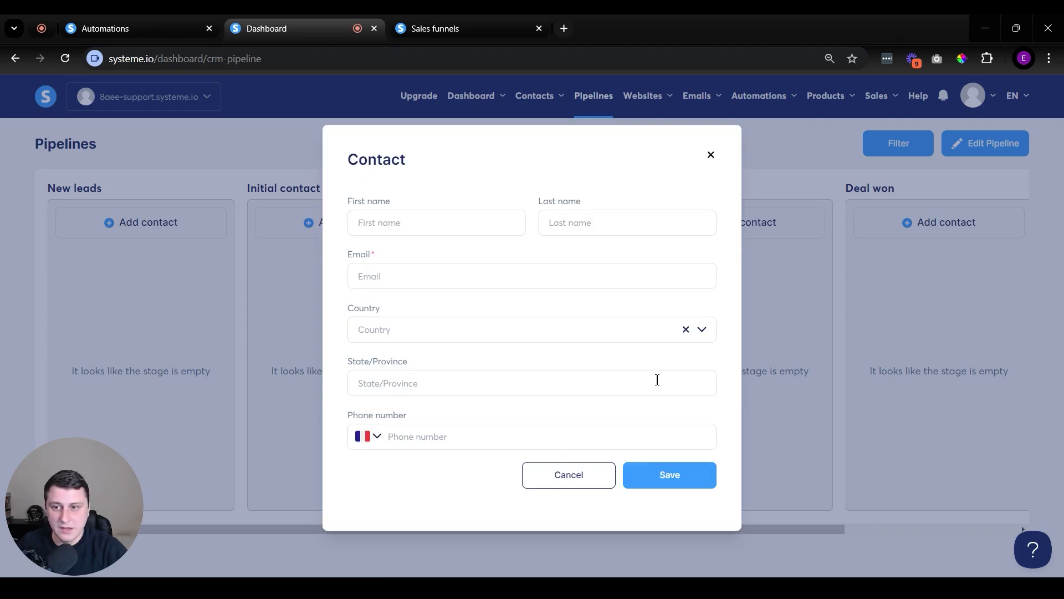
pyautogui.click(435, 222)
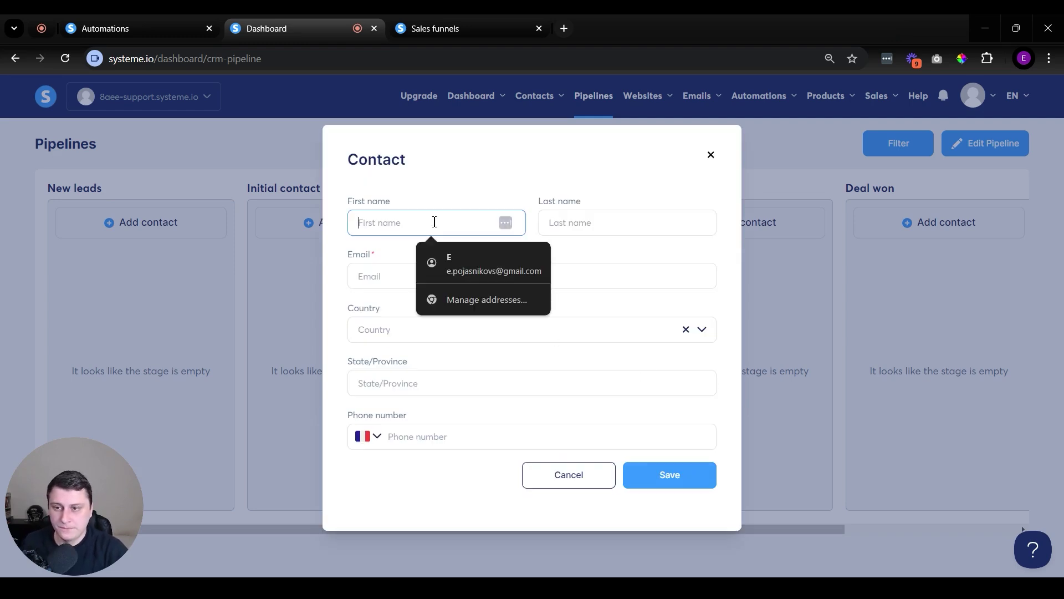
pyautogui.click(477, 264)
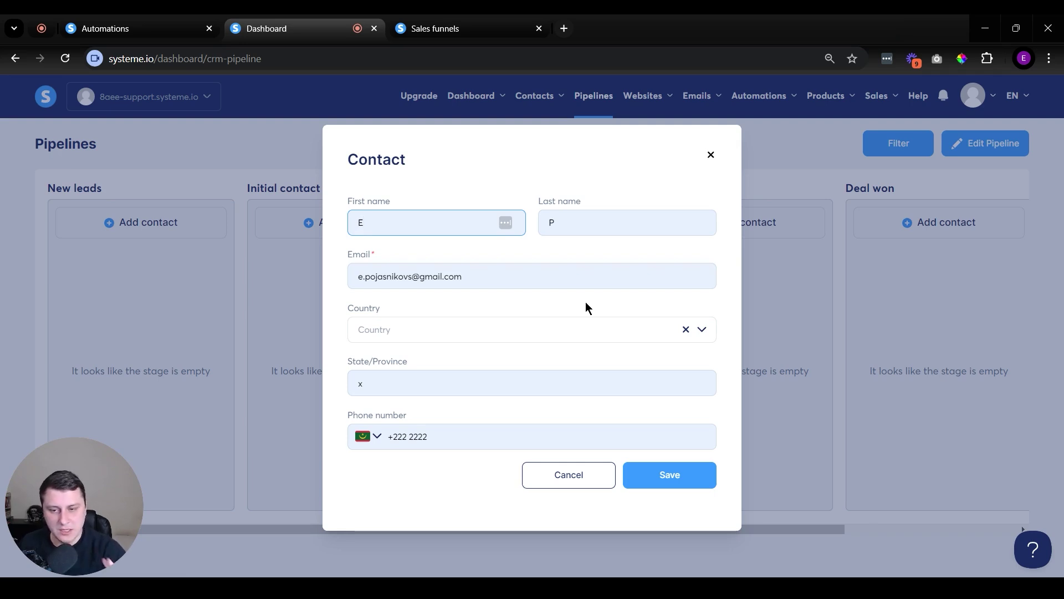
pyautogui.click(593, 484)
# - Add the existing test contact, found by searching 'support', to the New leads stage
pyautogui.click(388, 317)
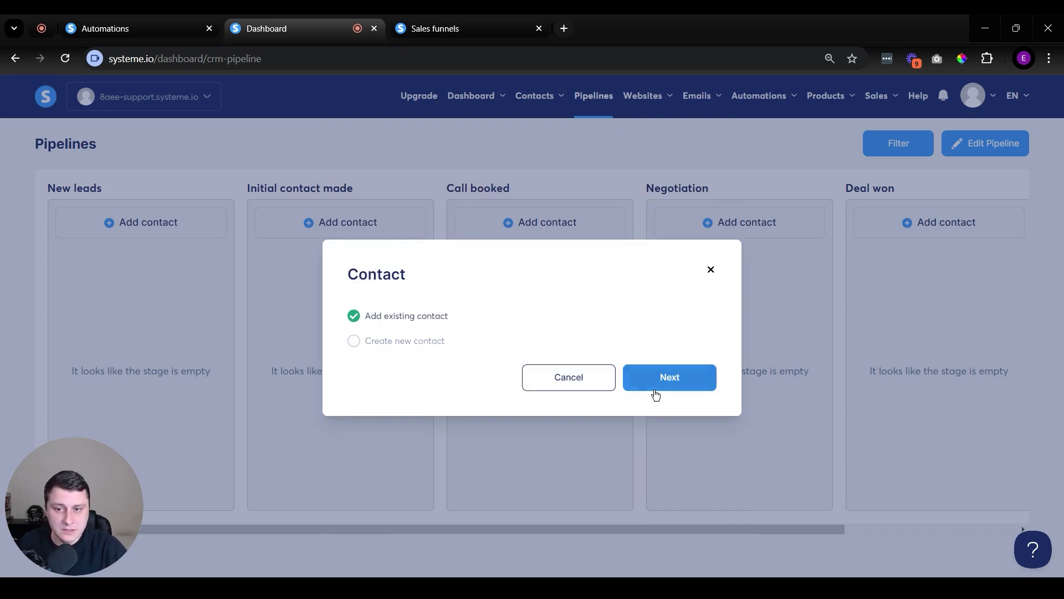
pyautogui.click(655, 387)
pyautogui.click(429, 323)
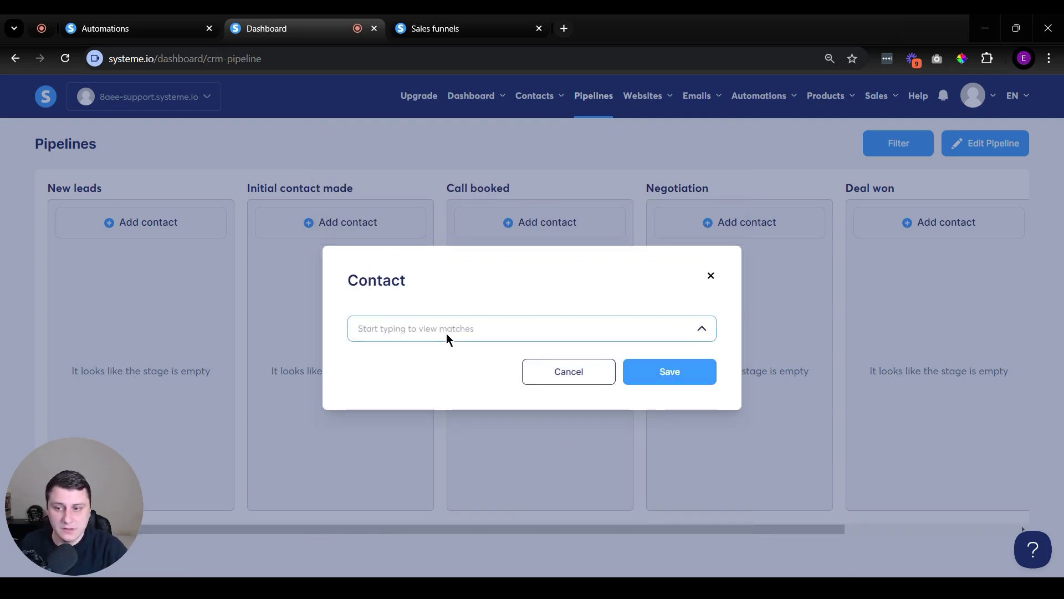
pyautogui.write('support')
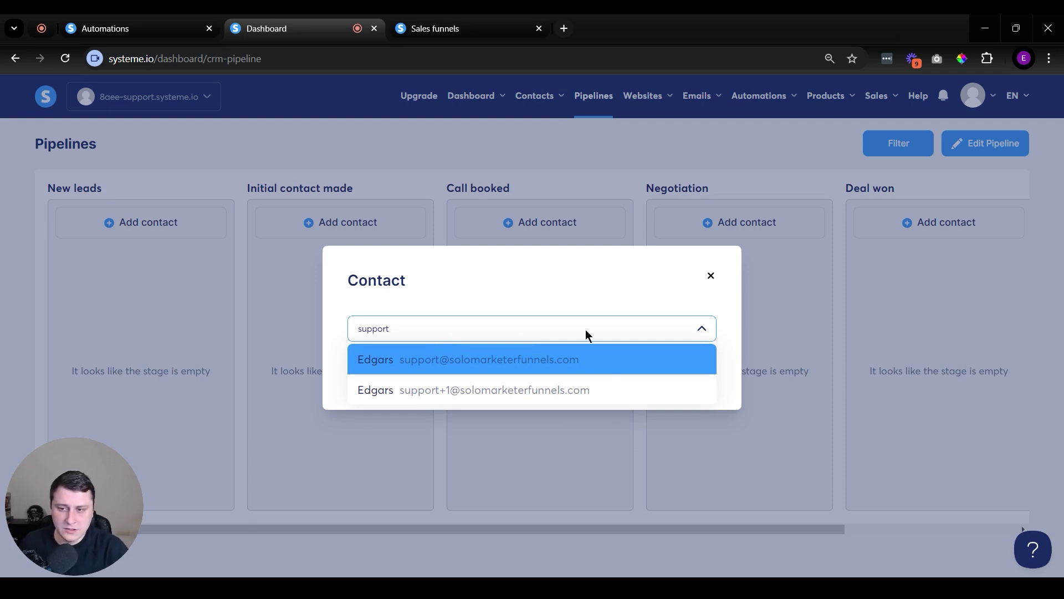
pyautogui.click(525, 390)
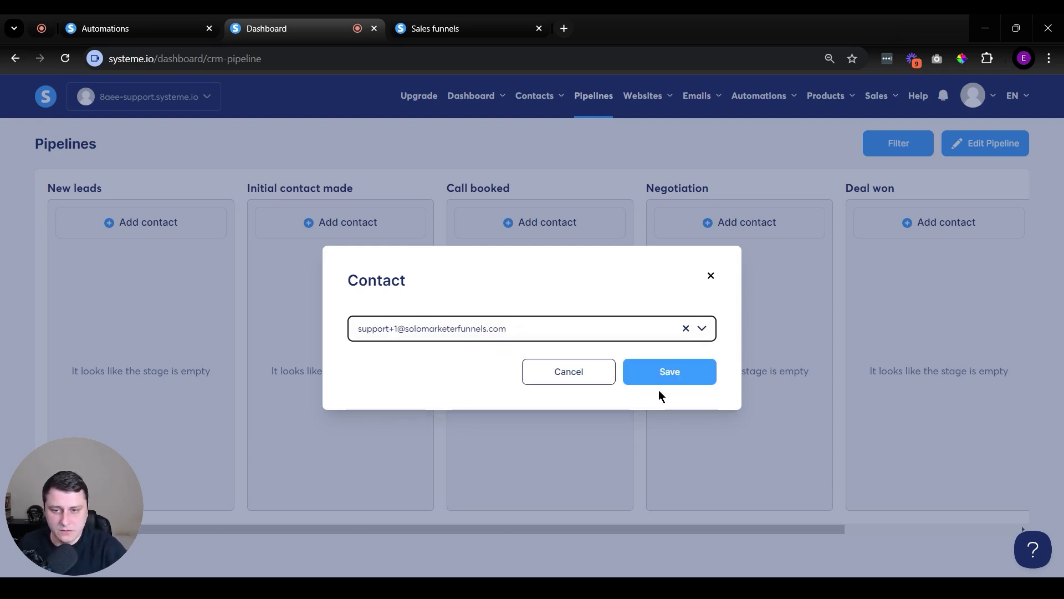
pyautogui.click(681, 376)
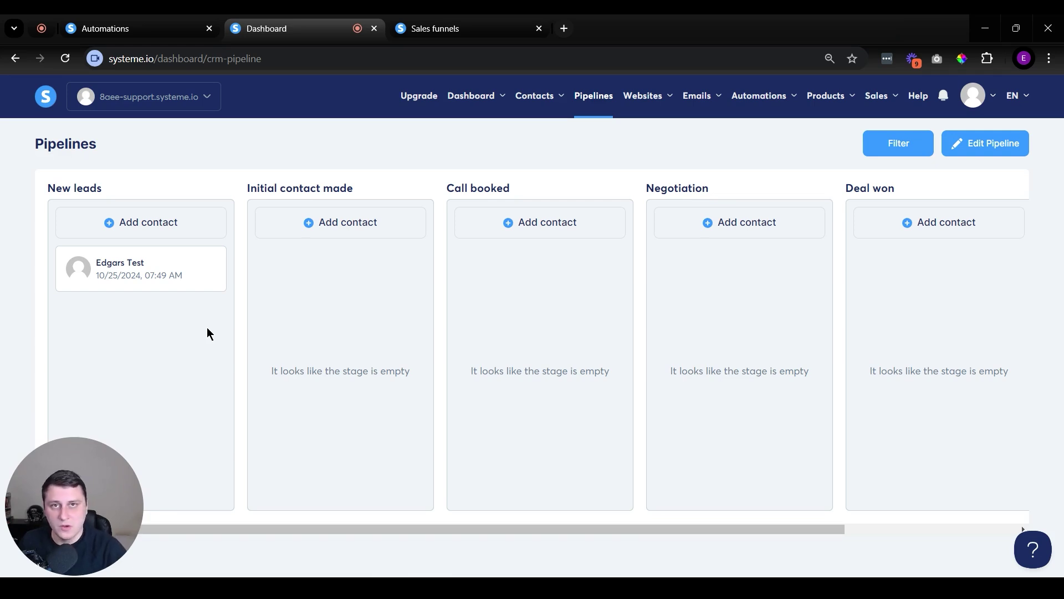
pyautogui.click(176, 276)
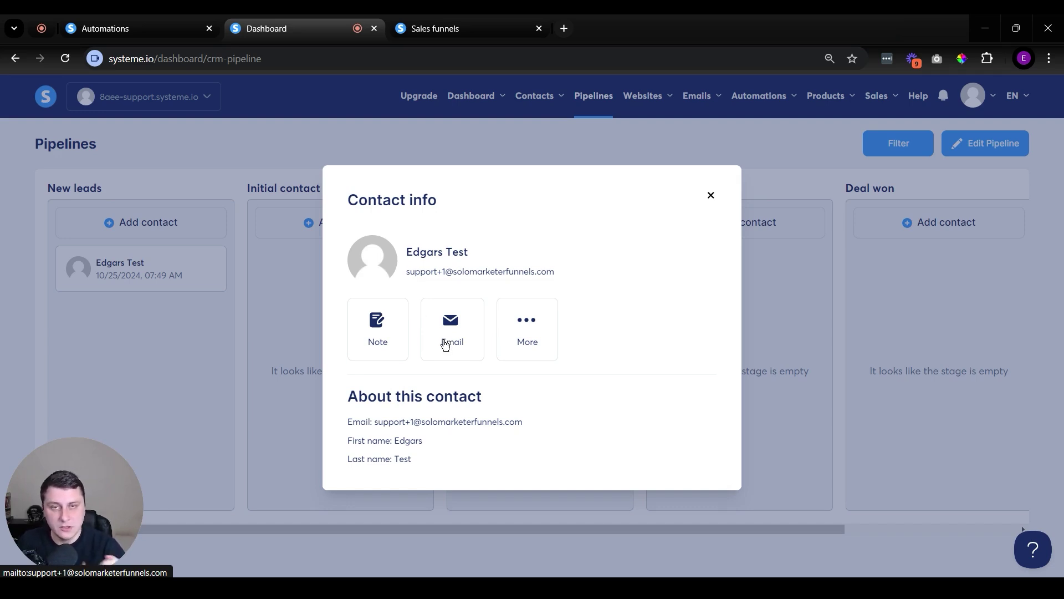
pyautogui.click(711, 197)
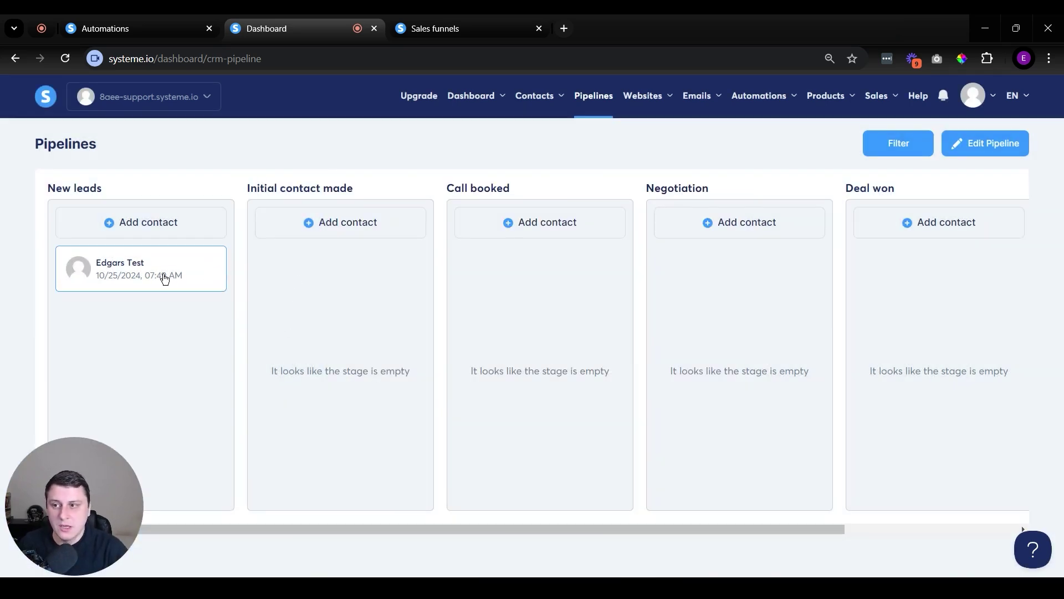
# - Drag the test contact's card from New leads into Initial contact made, then scroll back left
pyautogui.moveTo(161, 275)
pyautogui.mouseDown()
pyautogui.moveTo(305, 279)
pyautogui.moveTo(126, 288)
pyautogui.moveTo(150, 281)
pyautogui.mouseUp()
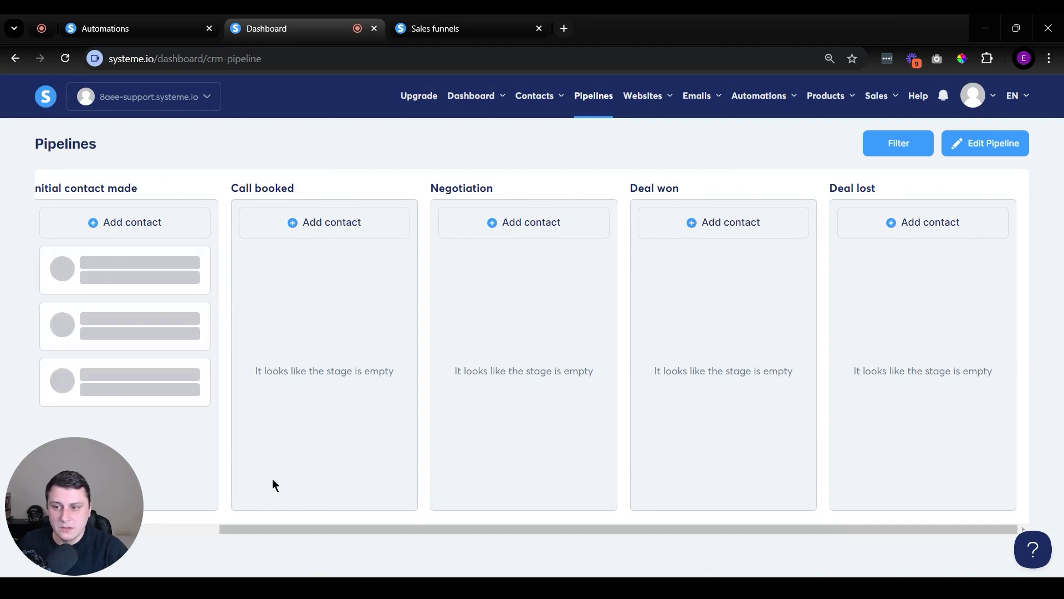
pyautogui.moveTo(339, 531); pyautogui.dragTo(134, 536)
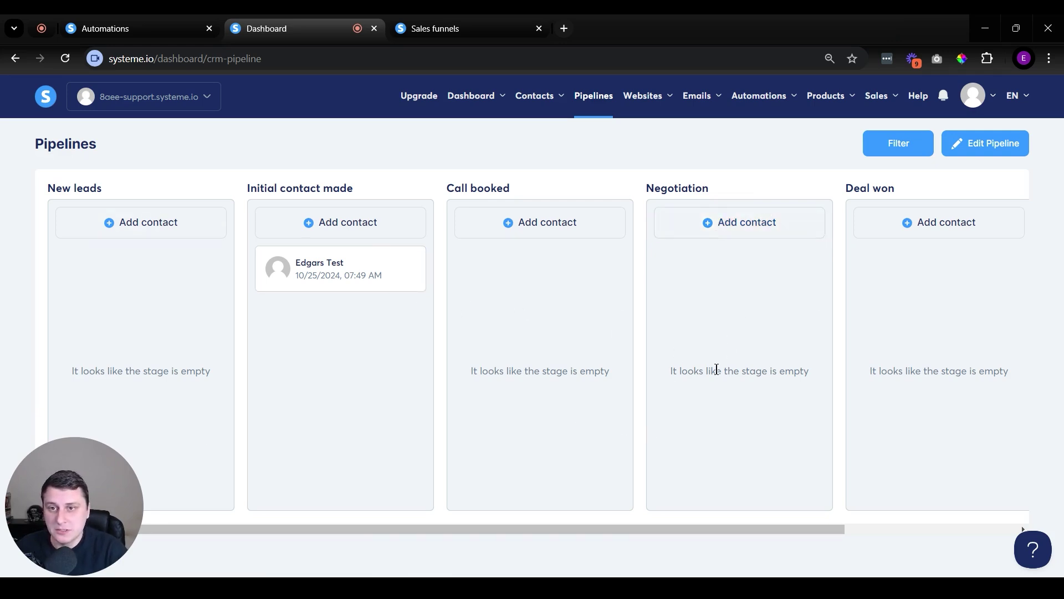
pyautogui.click(507, 25)
pyautogui.moveTo(646, 114)
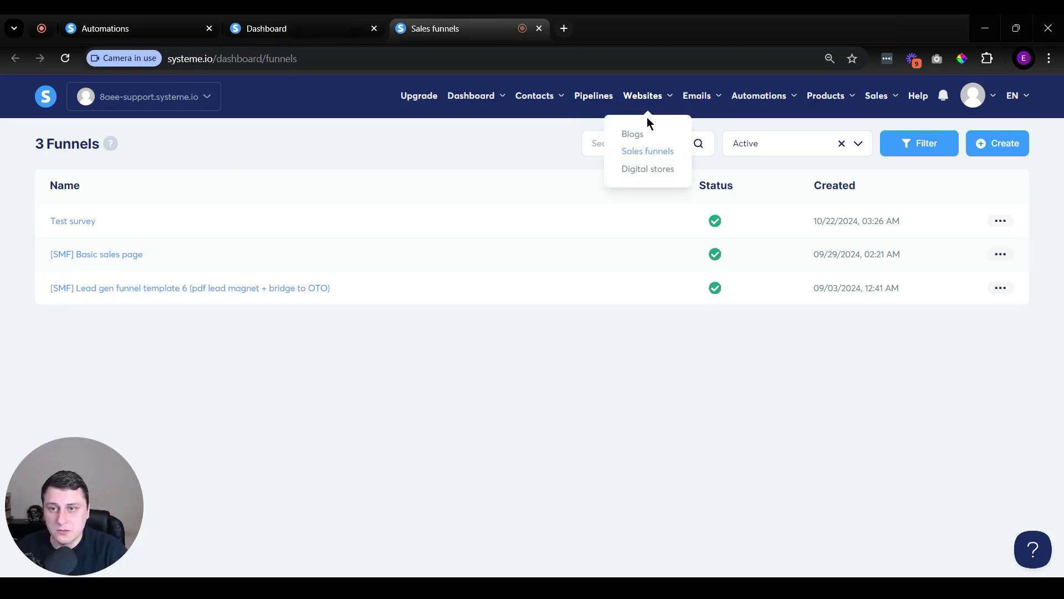
pyautogui.click(664, 154)
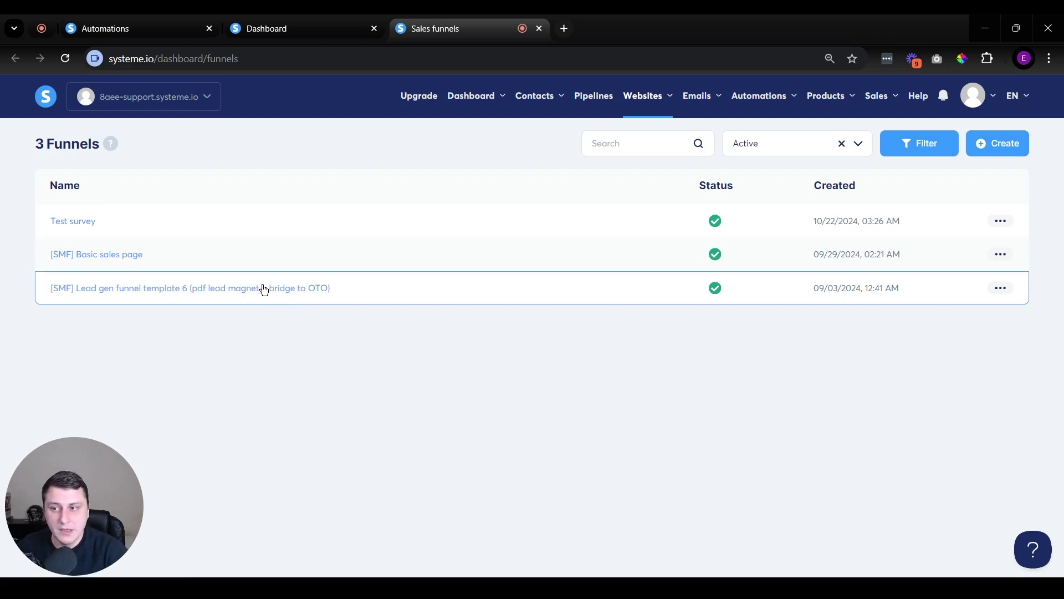
pyautogui.click(314, 21)
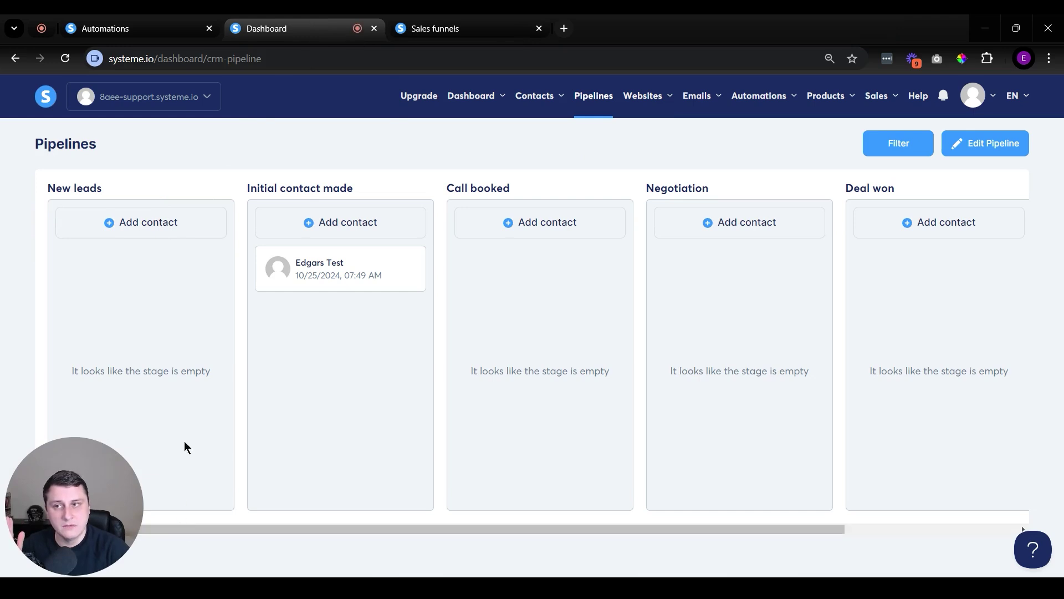
# - Open the [SMF] Lead gen funnel template 6 funnel and preview its gardening-guide squeeze page
pyautogui.tripleClick(100, 189)
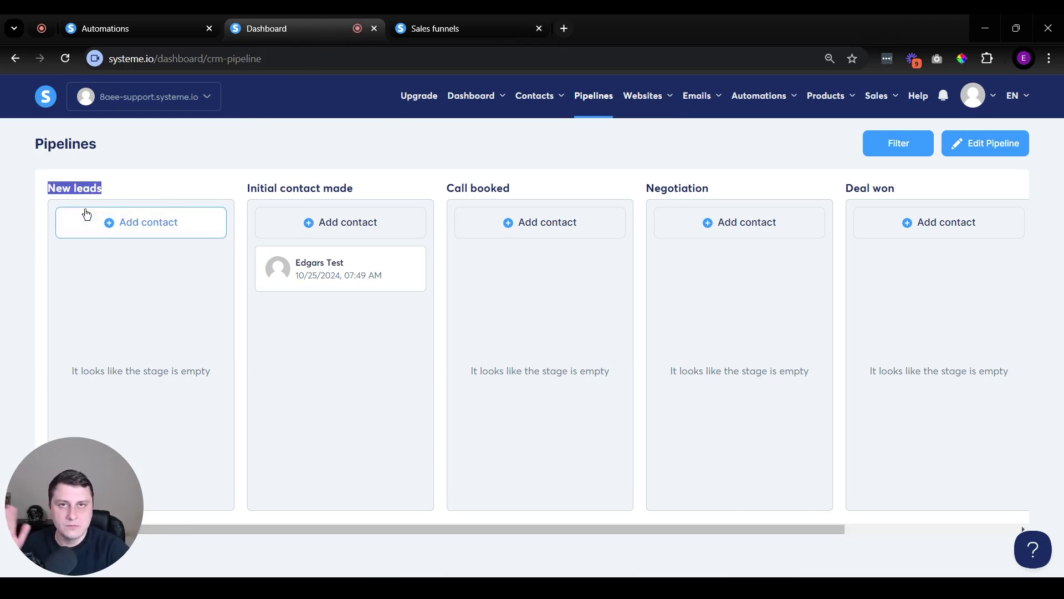
pyautogui.click(441, 16)
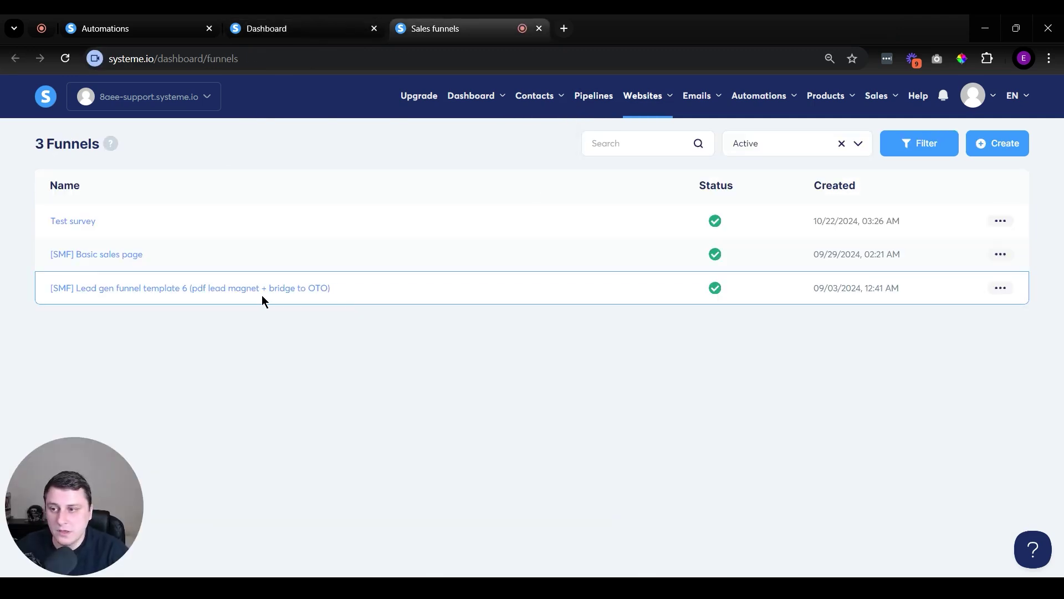
pyautogui.click(246, 289)
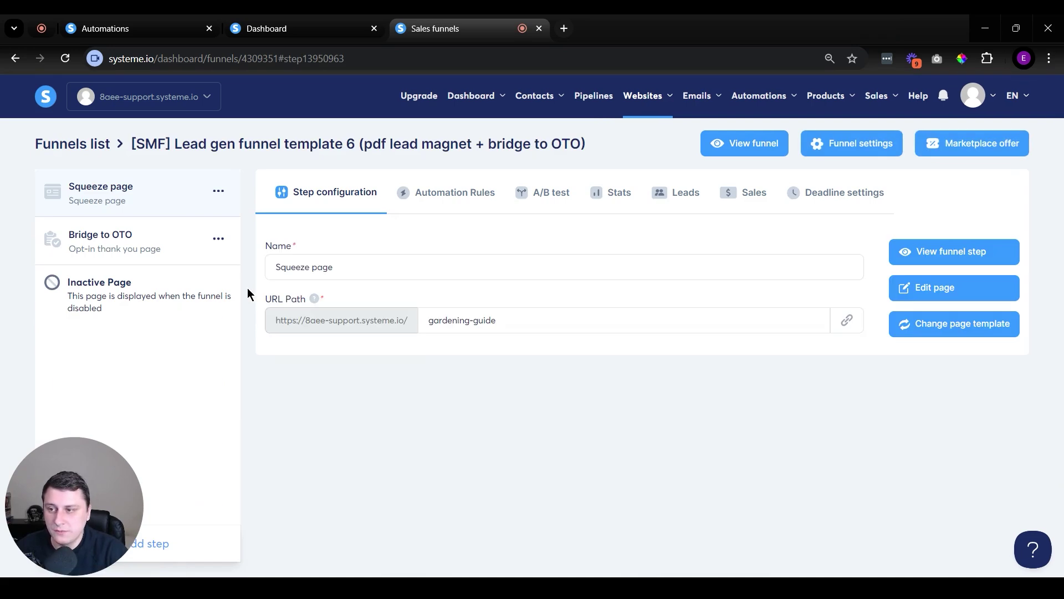
pyautogui.click(857, 331)
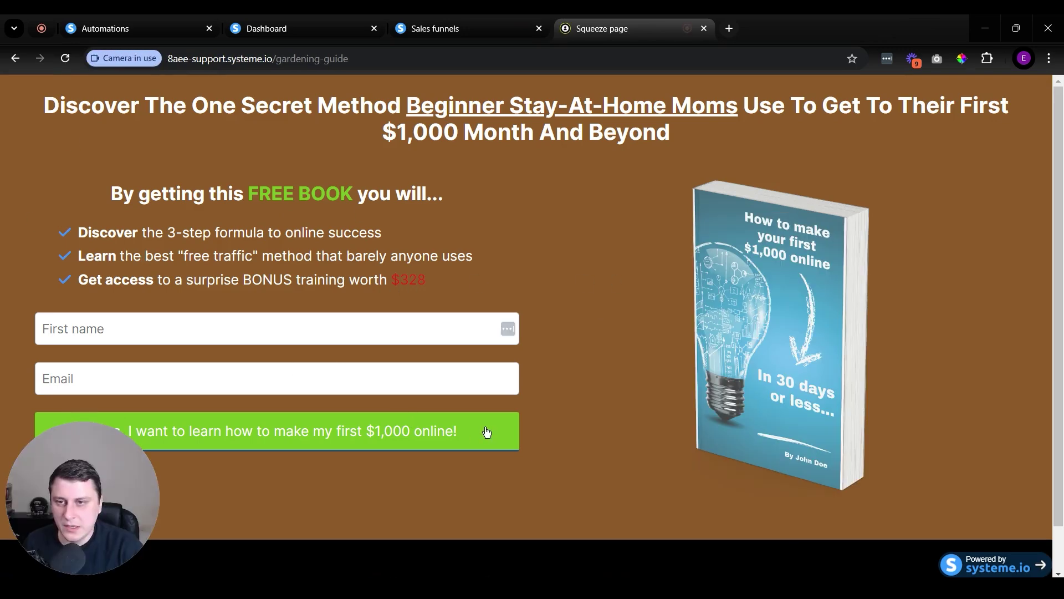
pyautogui.hotkey('ctrl', 'w')
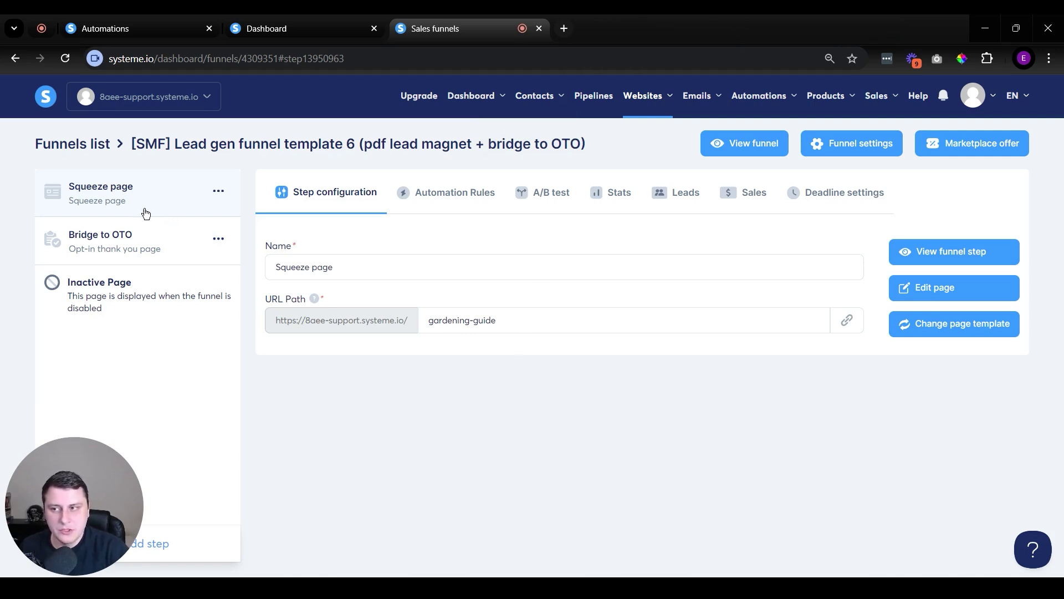
# - Save a squeeze page rule: on funnel step form subscription, add the contact to the New leads stage
pyautogui.click(466, 192)
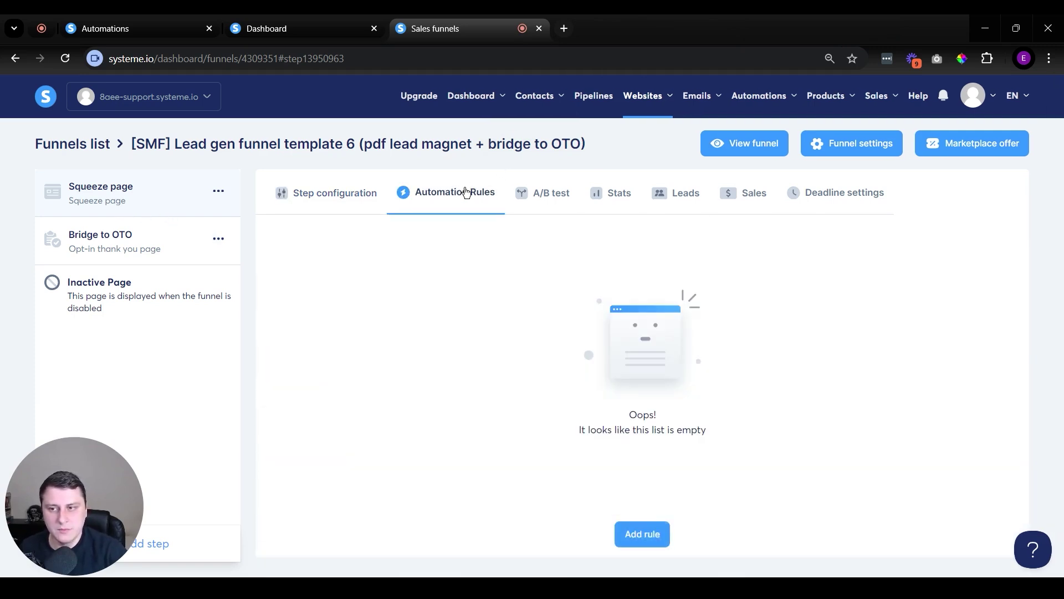
pyautogui.click(645, 533)
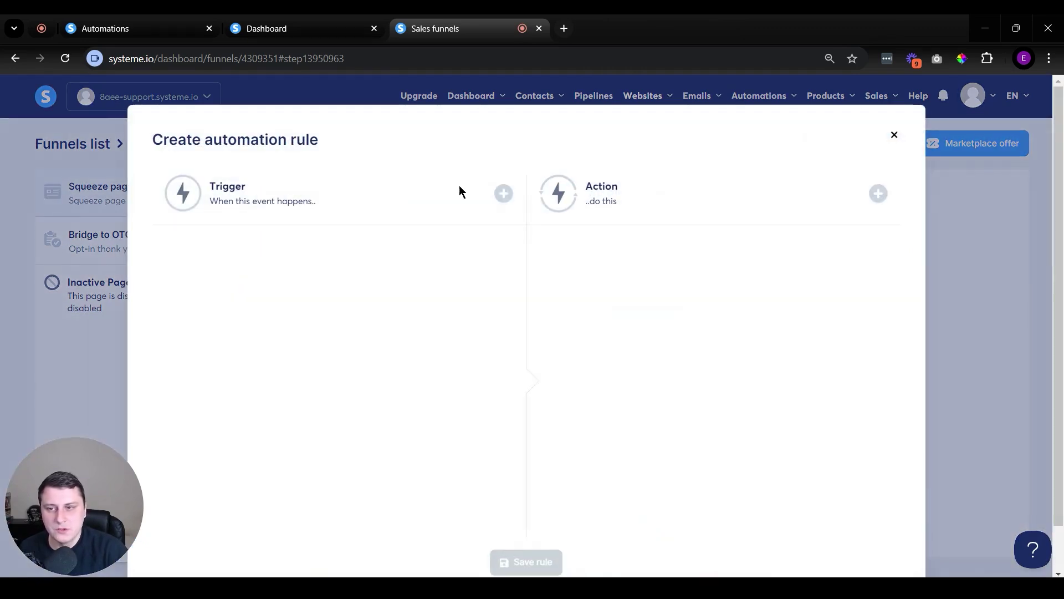
pyautogui.click(503, 193)
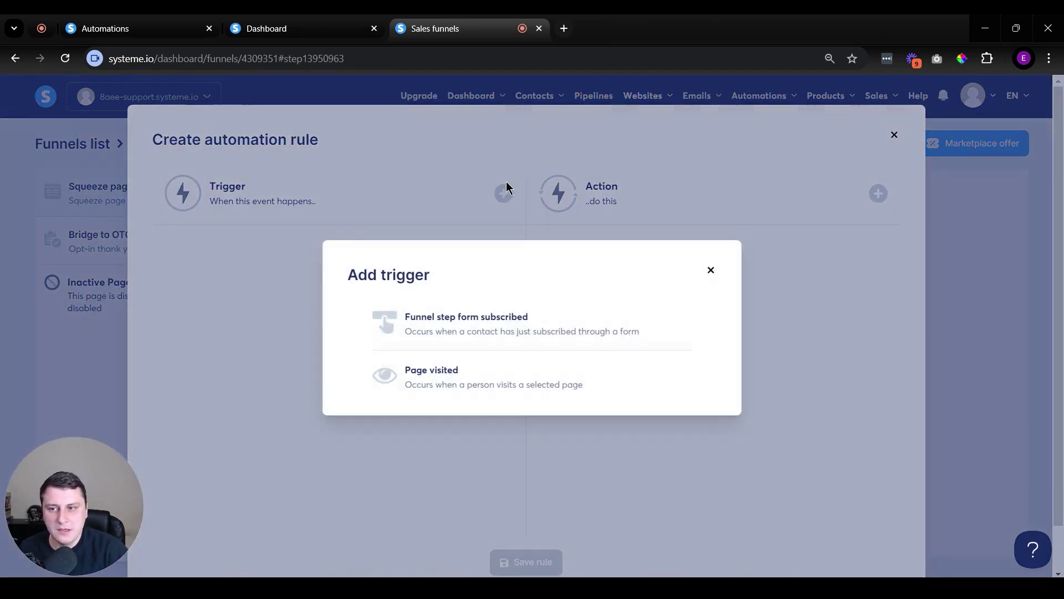
pyautogui.click(544, 329)
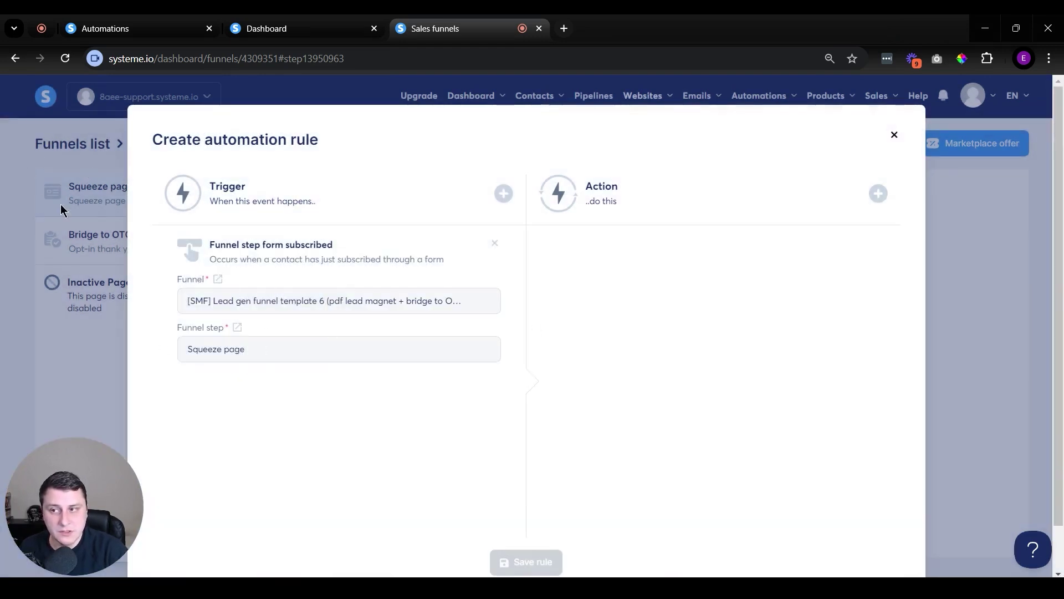
pyautogui.click(878, 194)
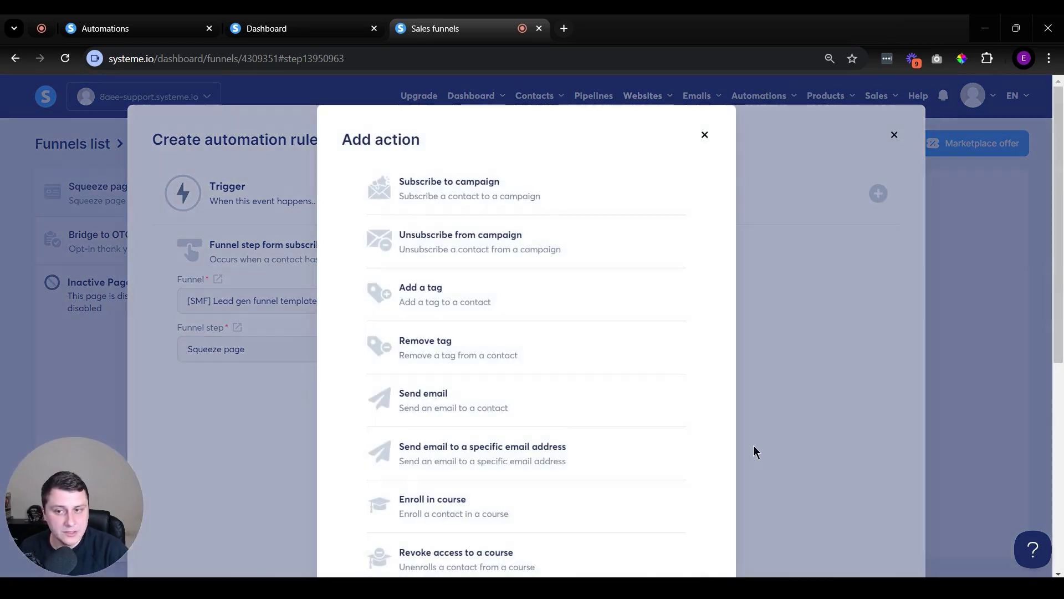
pyautogui.scroll(-6, 574, 455)
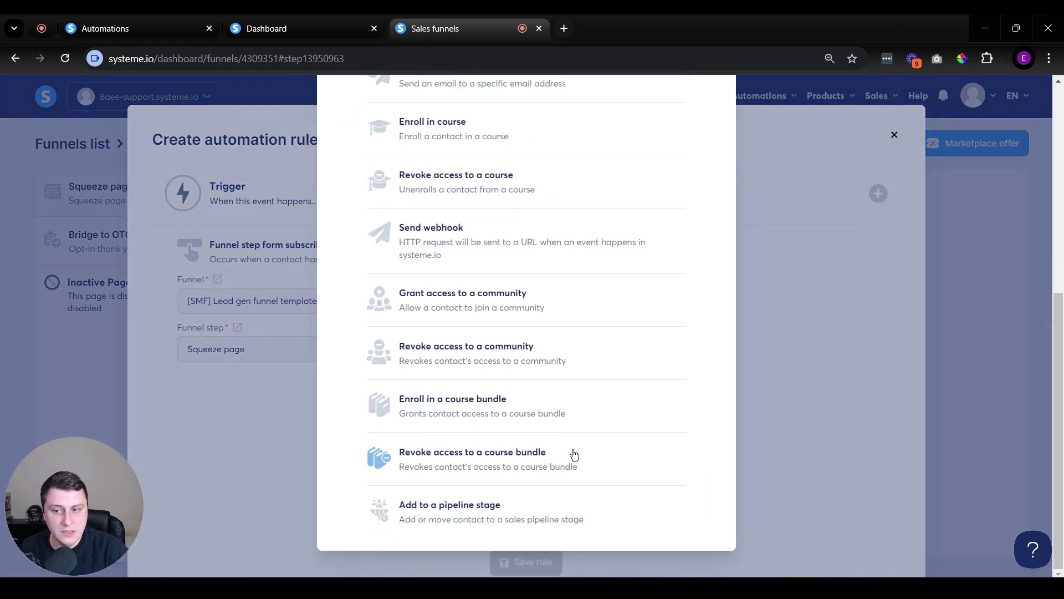
pyautogui.click(506, 520)
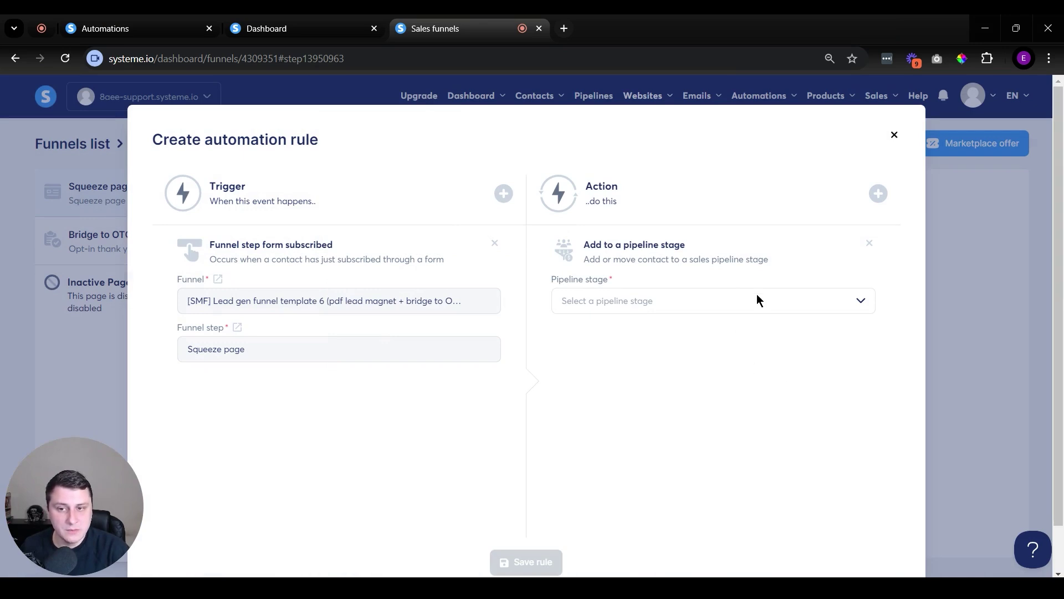
pyautogui.click(731, 310)
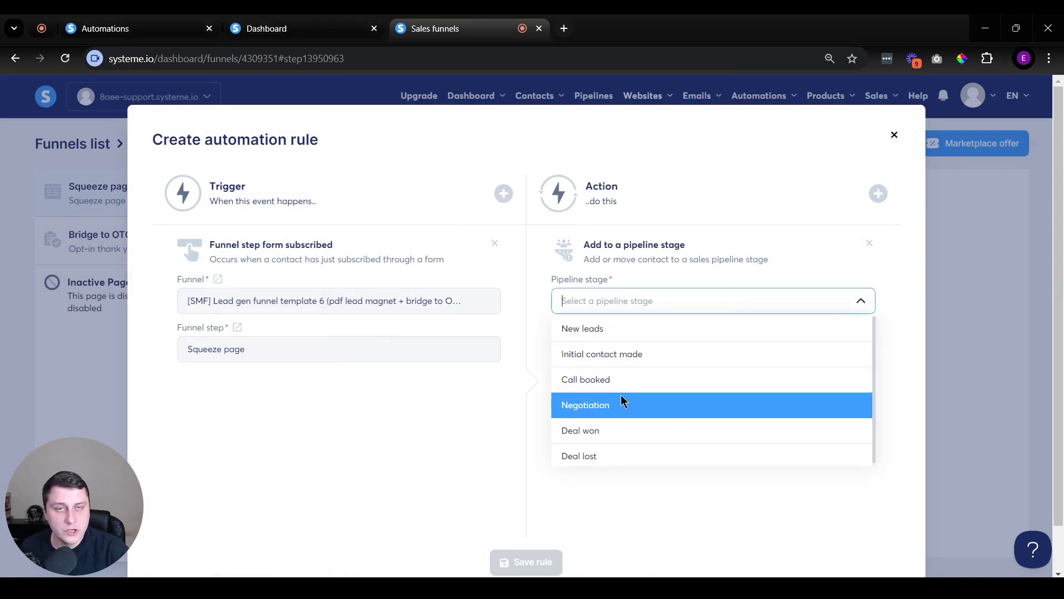
pyautogui.scroll(-1, 622, 401)
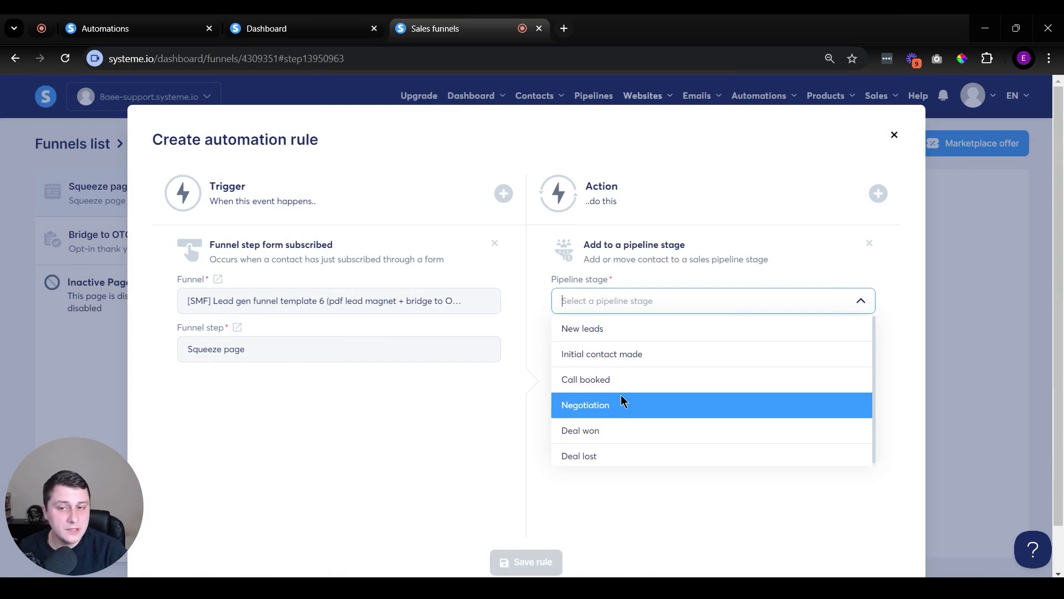
pyautogui.click(605, 337)
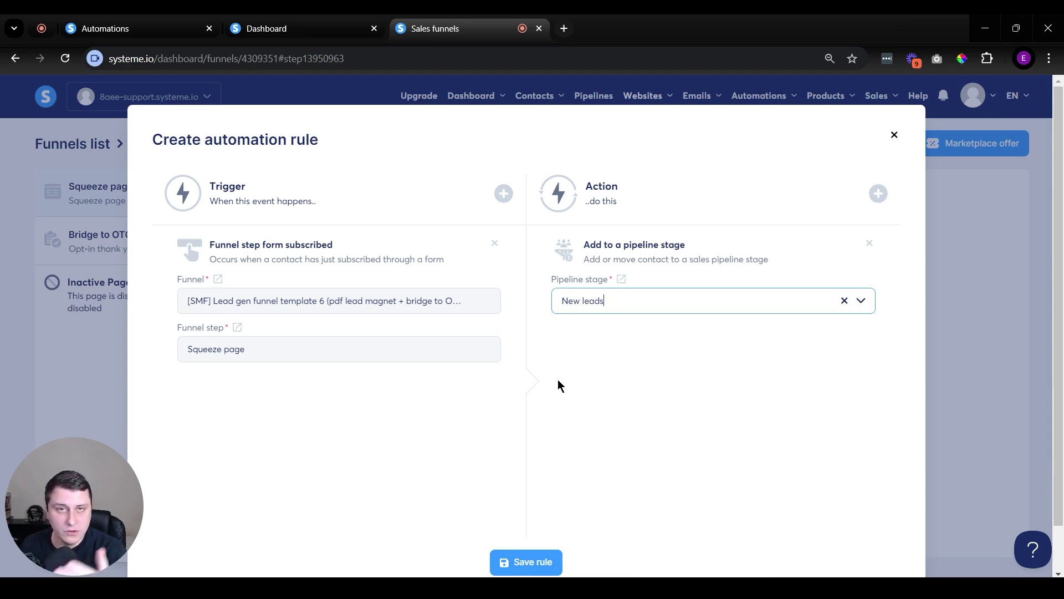
pyautogui.click(544, 564)
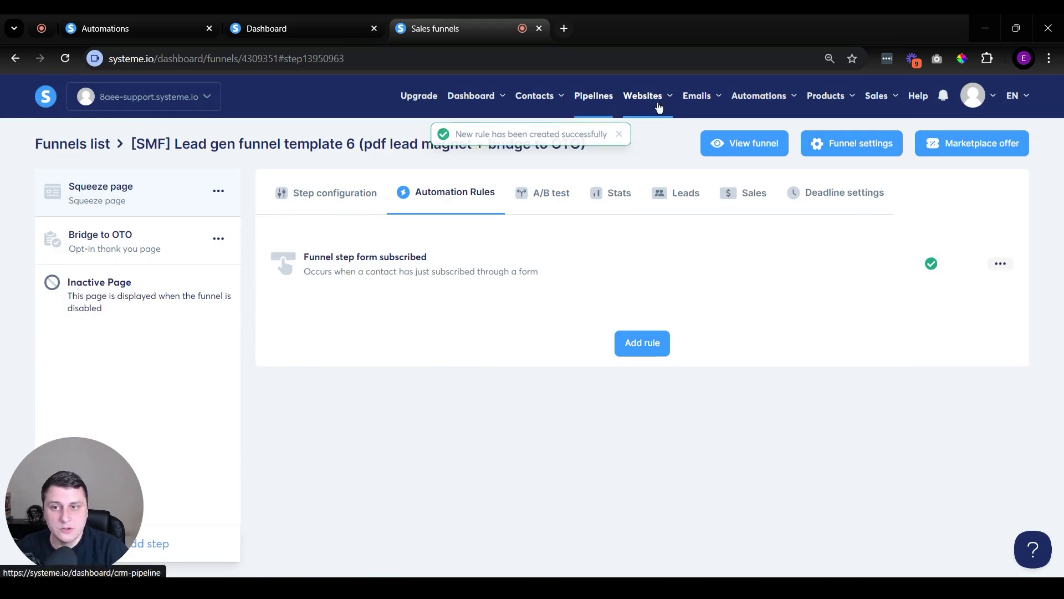
# - Delete the newly created squeeze page rule and return to the sales funnels list
pyautogui.moveTo(644, 97)
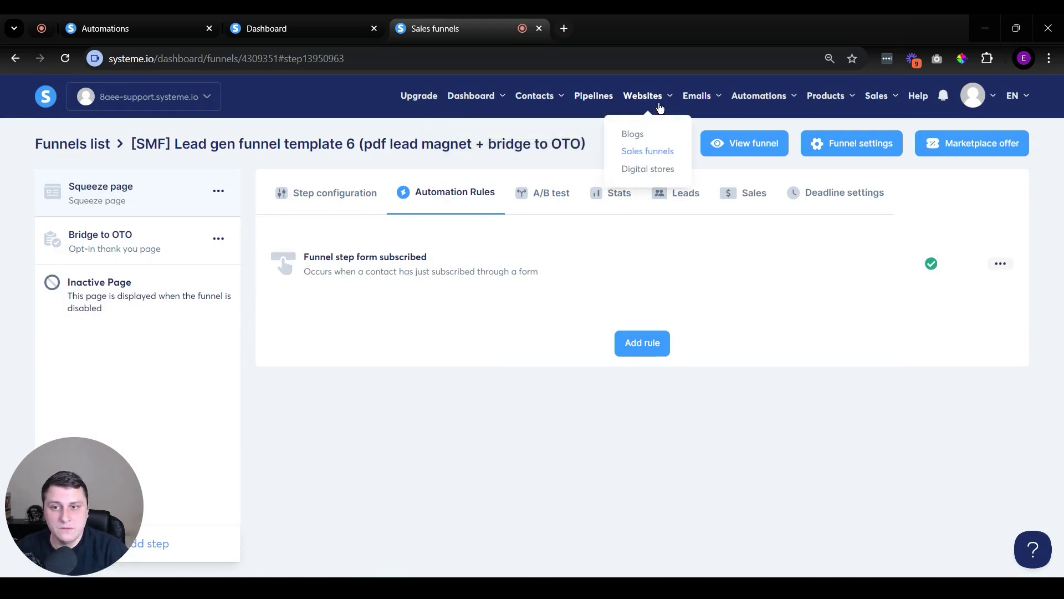
pyautogui.click(1001, 264)
pyautogui.click(934, 318)
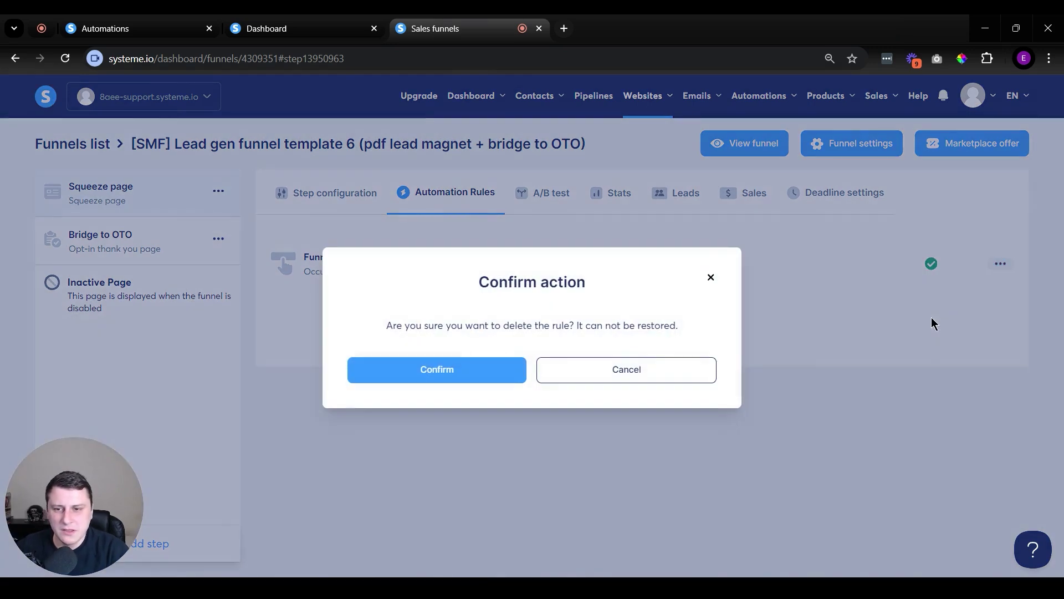
pyautogui.click(492, 368)
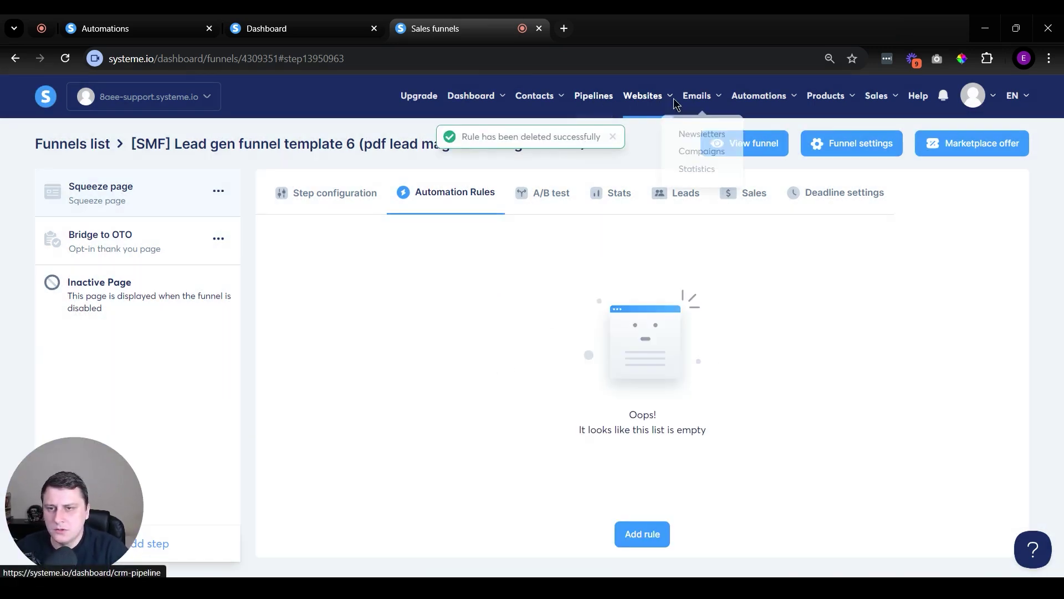
pyautogui.moveTo(661, 104)
pyautogui.click(674, 153)
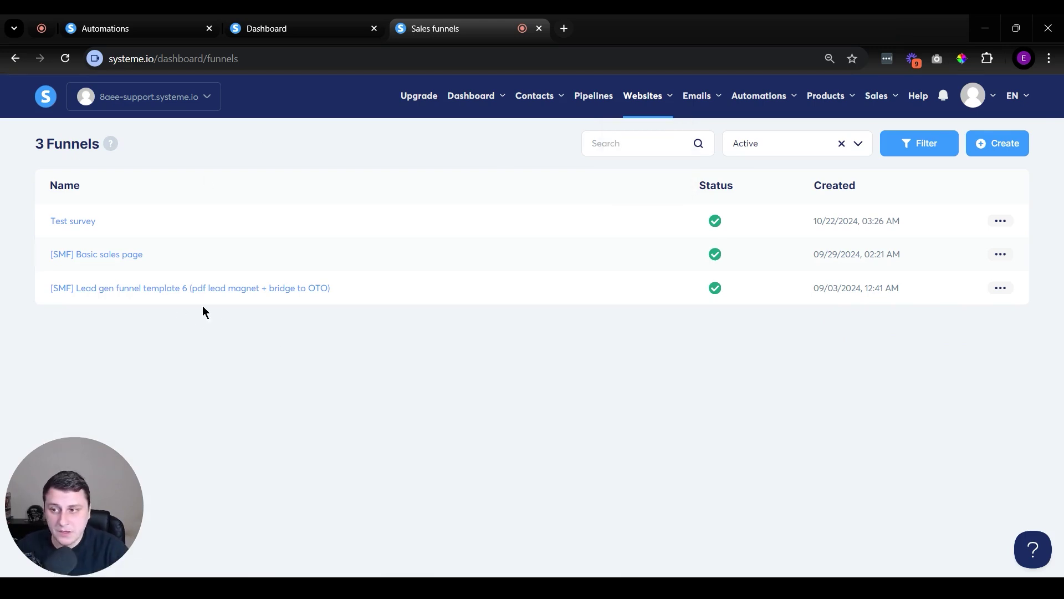
# - Open the [SMF] Basic sales page funnel and start an automation rule triggered by New sale
pyautogui.click(113, 253)
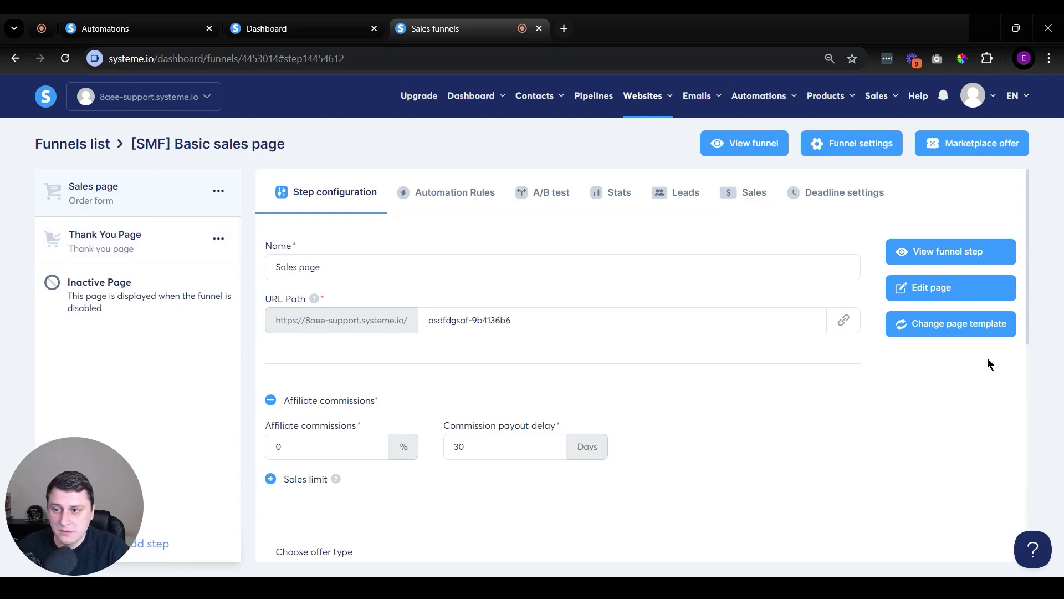
pyautogui.scroll(-5, 391, 368)
pyautogui.scroll(5, 430, 380)
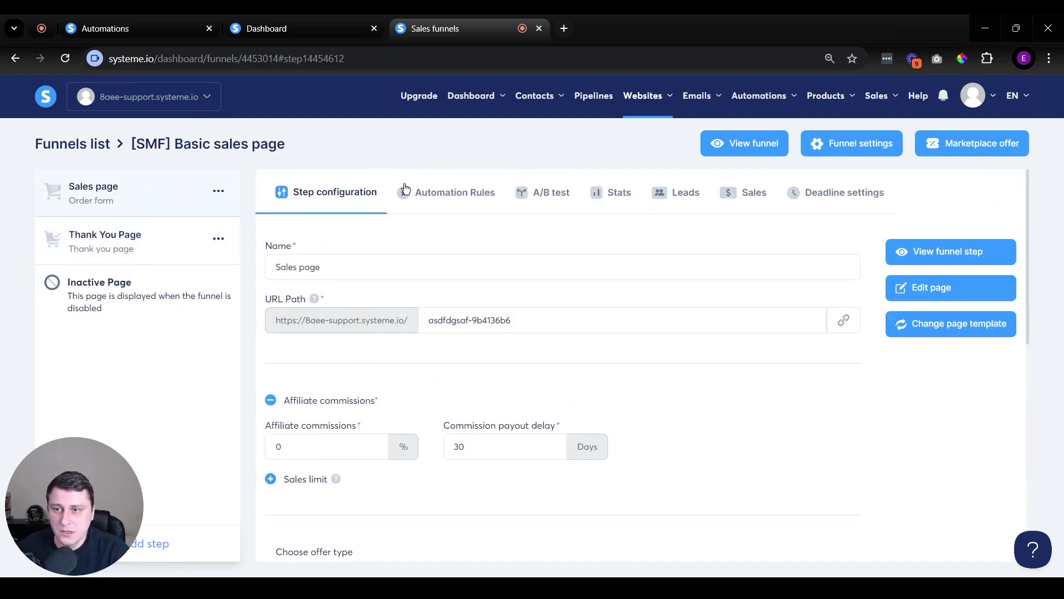
pyautogui.click(441, 194)
pyautogui.click(658, 535)
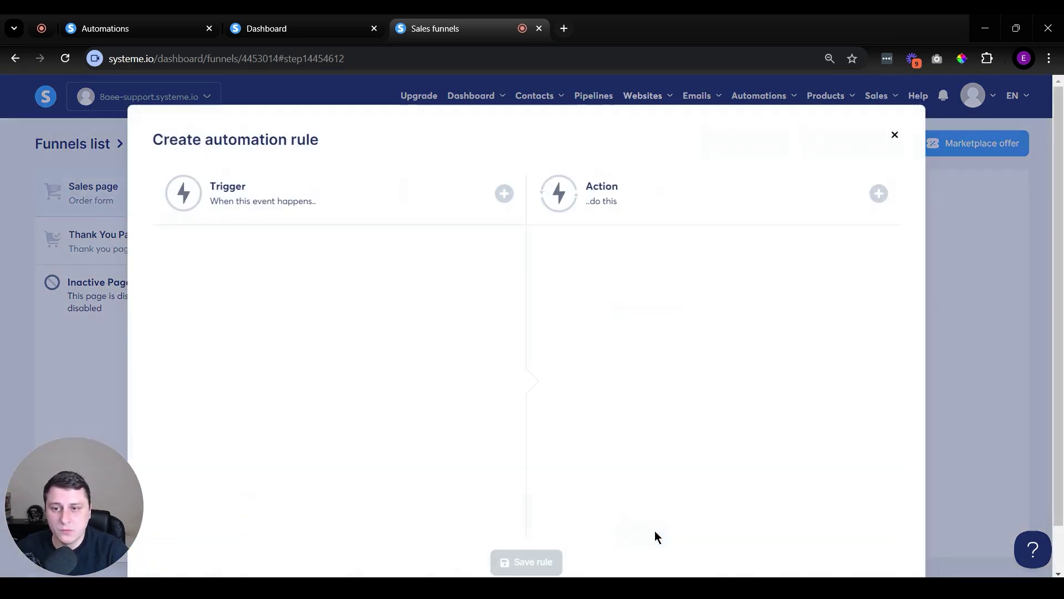
pyautogui.click(505, 194)
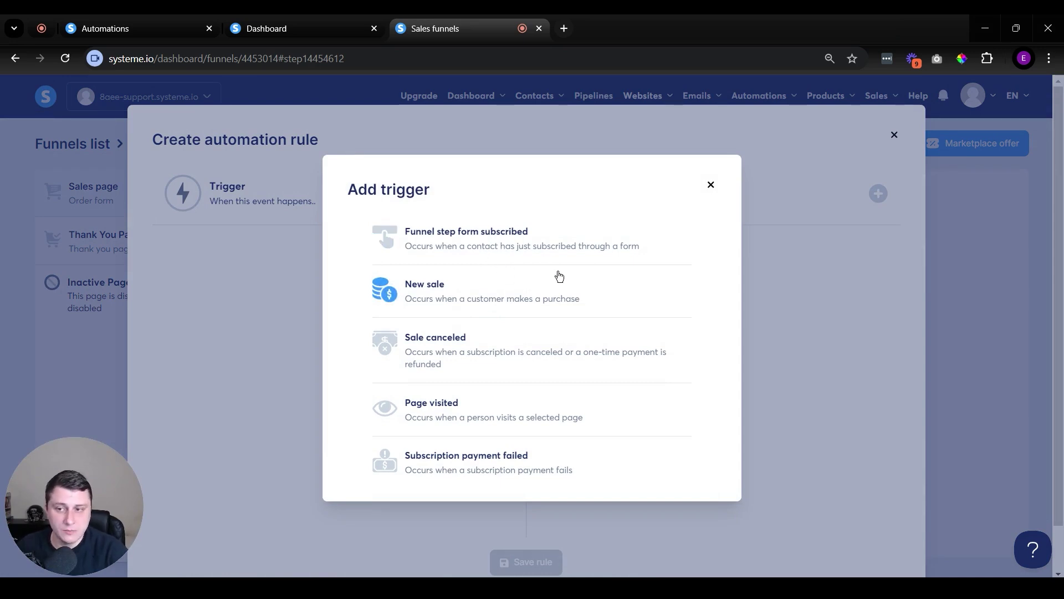
pyautogui.click(534, 284)
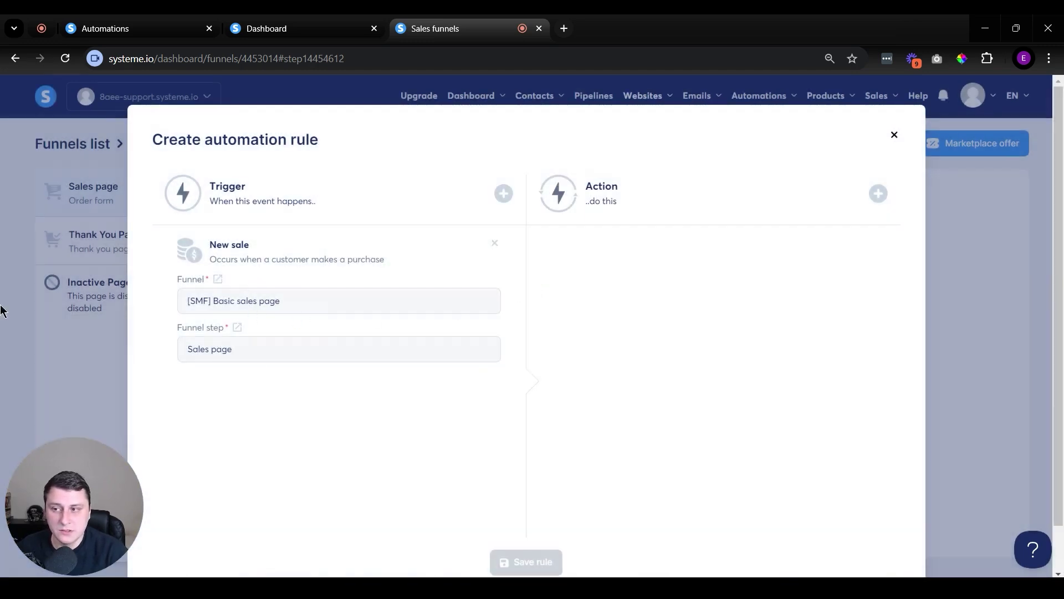
# - Make the rule add buyers to the New leads stage, save it, and return to the pipeline board
pyautogui.click(878, 194)
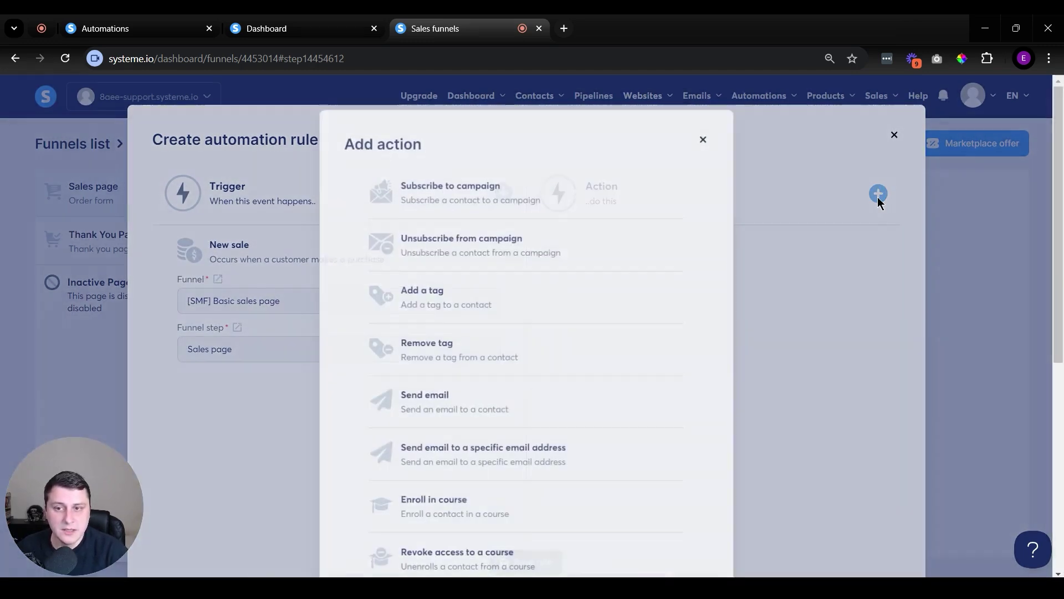
pyautogui.scroll(-7, 537, 374)
pyautogui.click(468, 516)
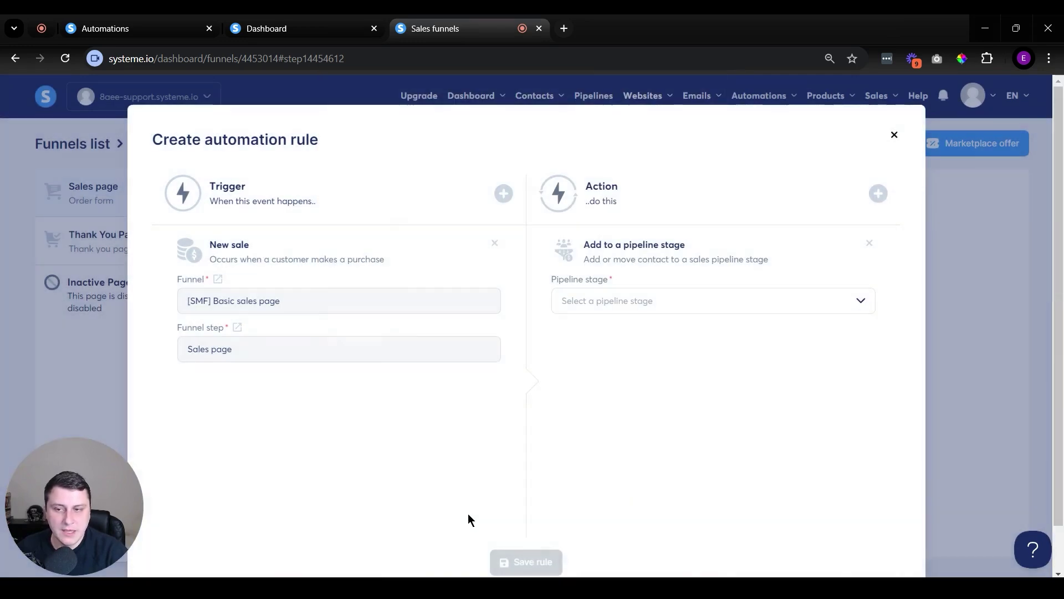
pyautogui.click(619, 308)
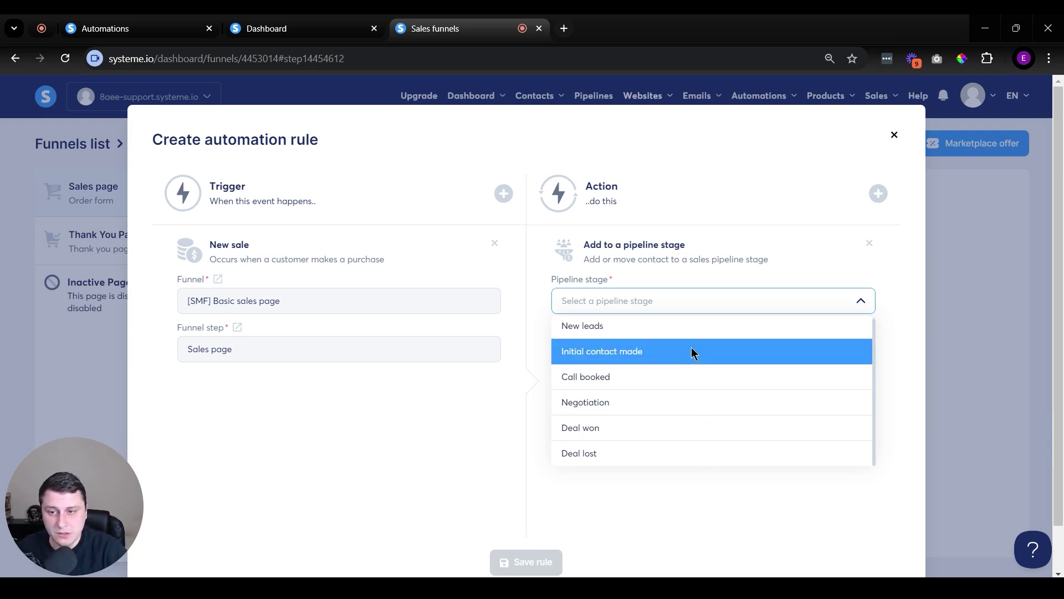
pyautogui.click(693, 326)
pyautogui.click(530, 567)
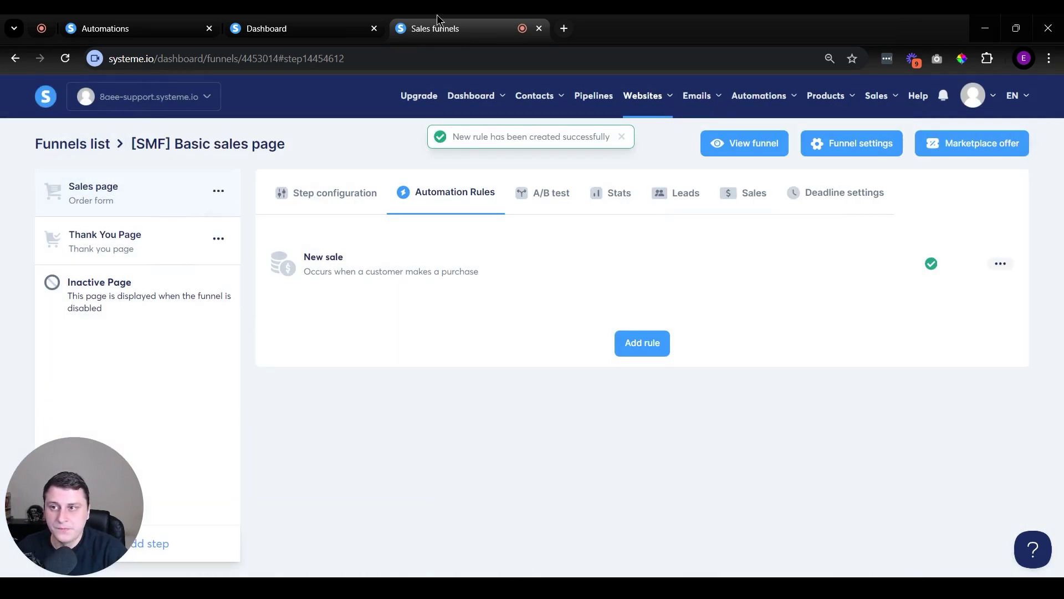
pyautogui.click(315, 15)
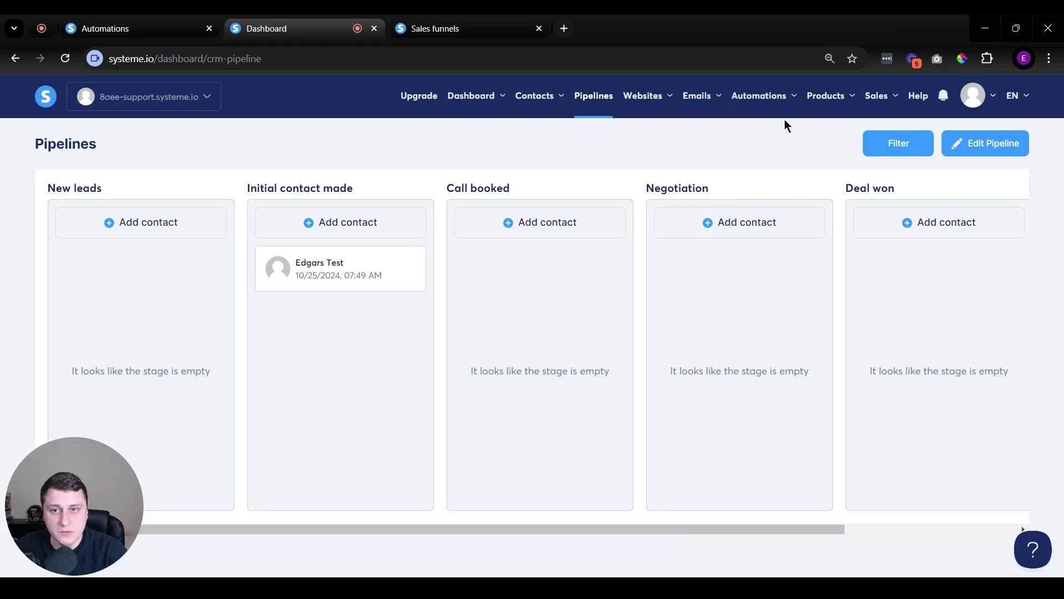
# - Close the extra Automations tab and delete the existing New sale rule from the rules overview
pyautogui.moveTo(836, 103)
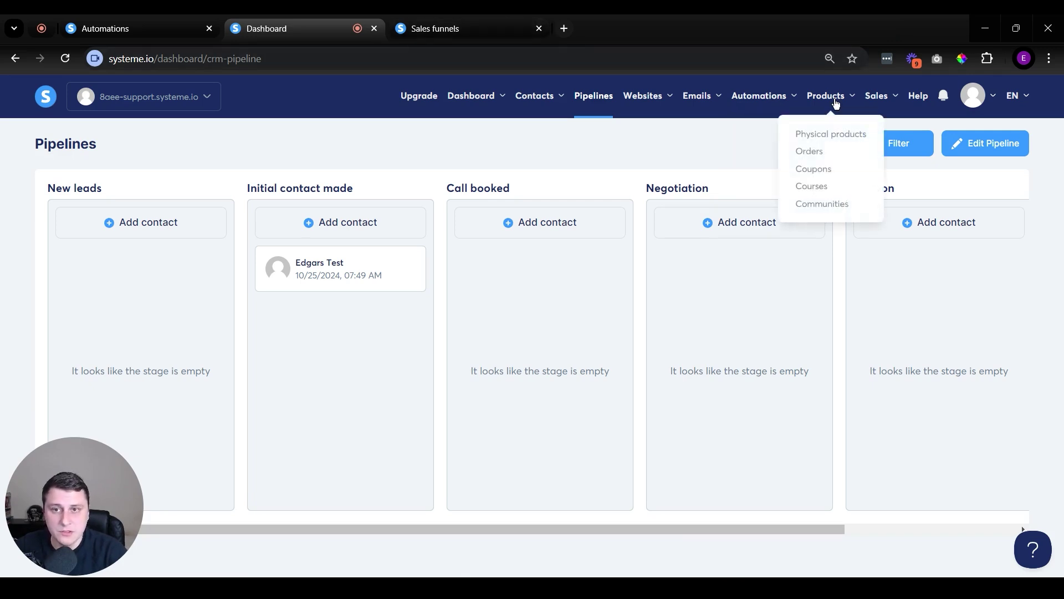
pyautogui.middleClick(156, 20)
pyautogui.moveTo(775, 107)
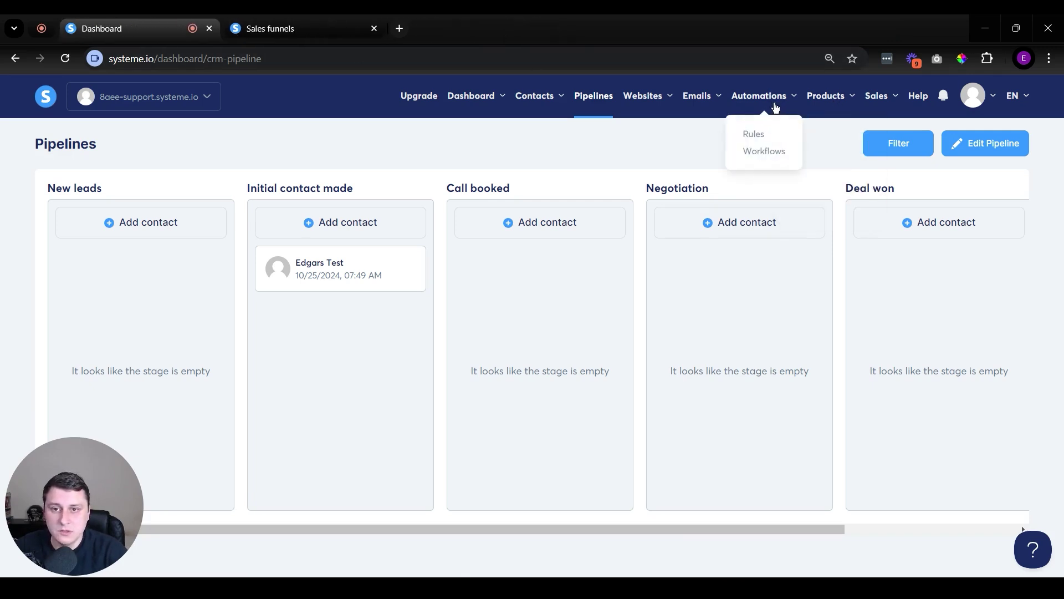
pyautogui.click(767, 136)
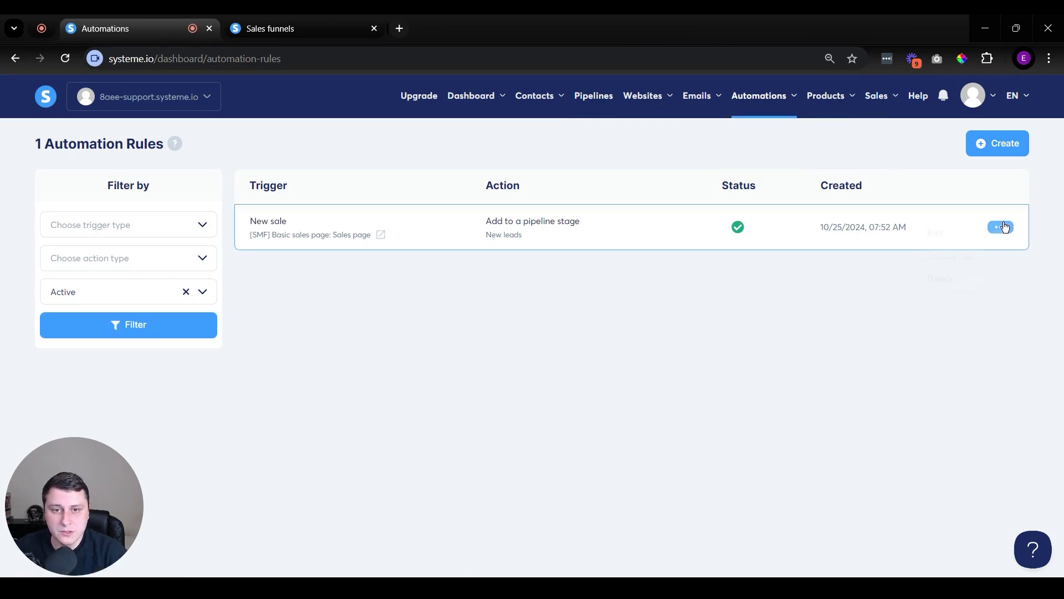
pyautogui.click(1001, 226)
pyautogui.click(949, 278)
pyautogui.click(515, 376)
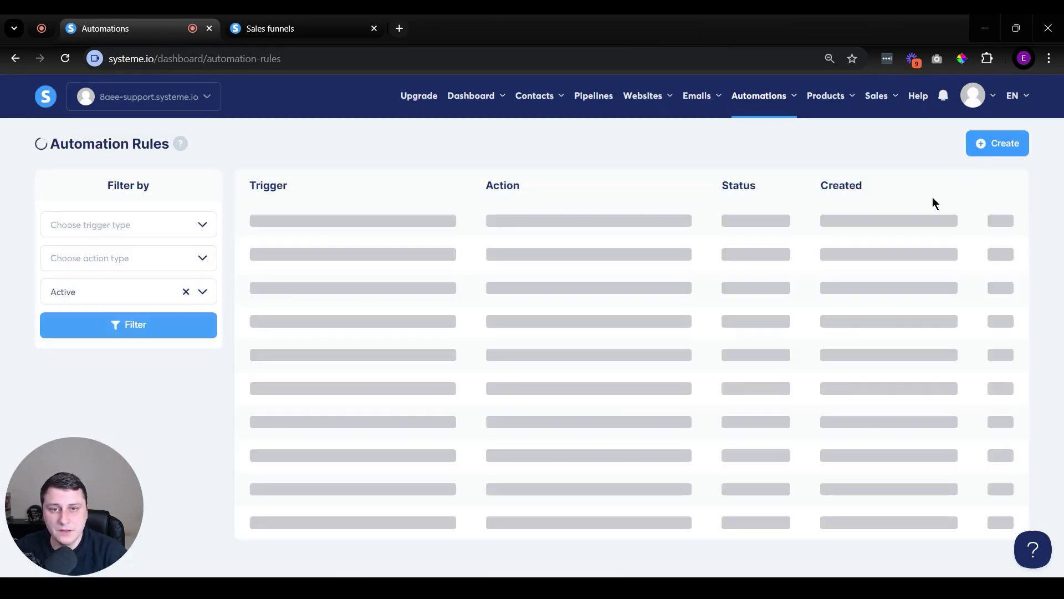
# - Create a fresh rule whose action adds contacts to the Negotiation pipeline stage
pyautogui.click(1002, 144)
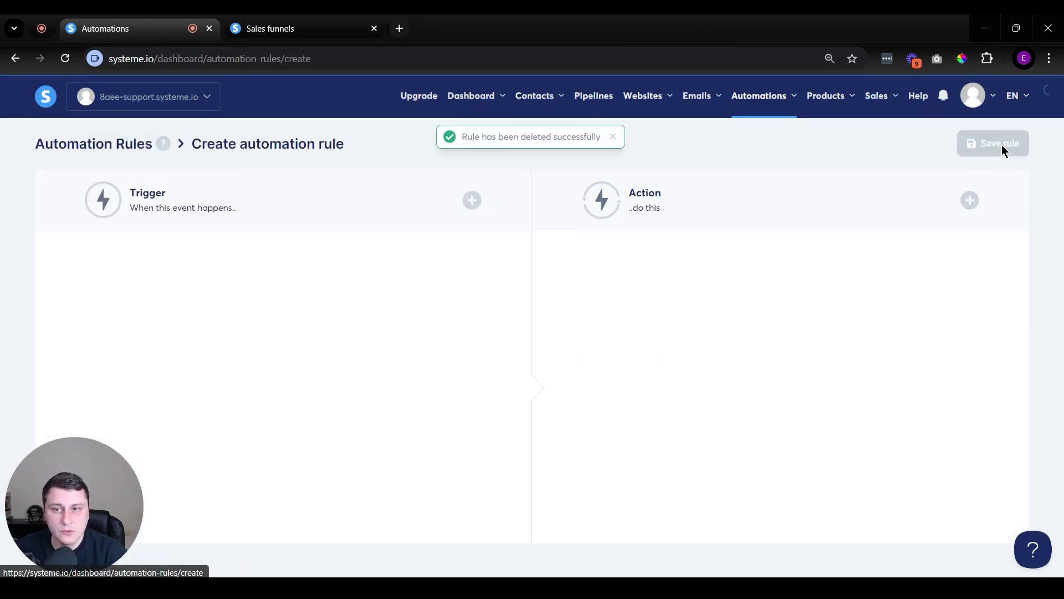
pyautogui.click(970, 200)
pyautogui.scroll(-6, 489, 428)
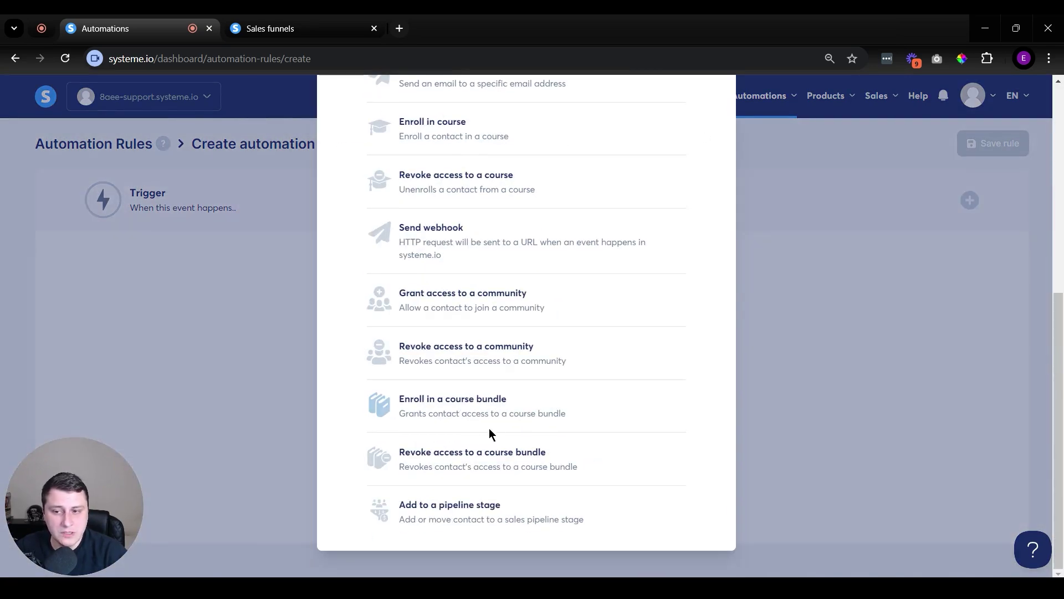
pyautogui.click(458, 524)
pyautogui.click(628, 307)
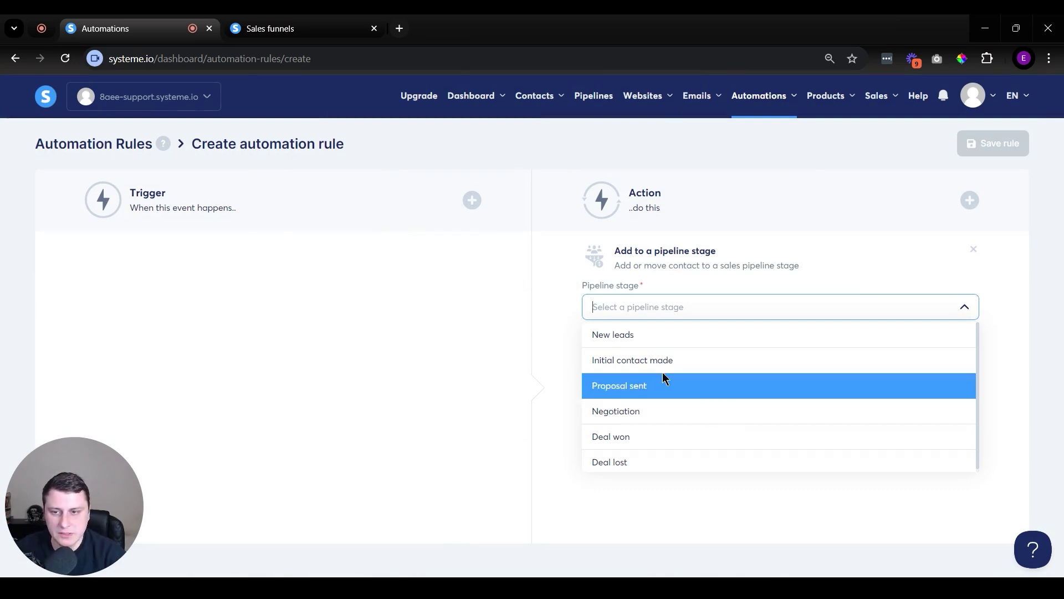
pyautogui.click(630, 411)
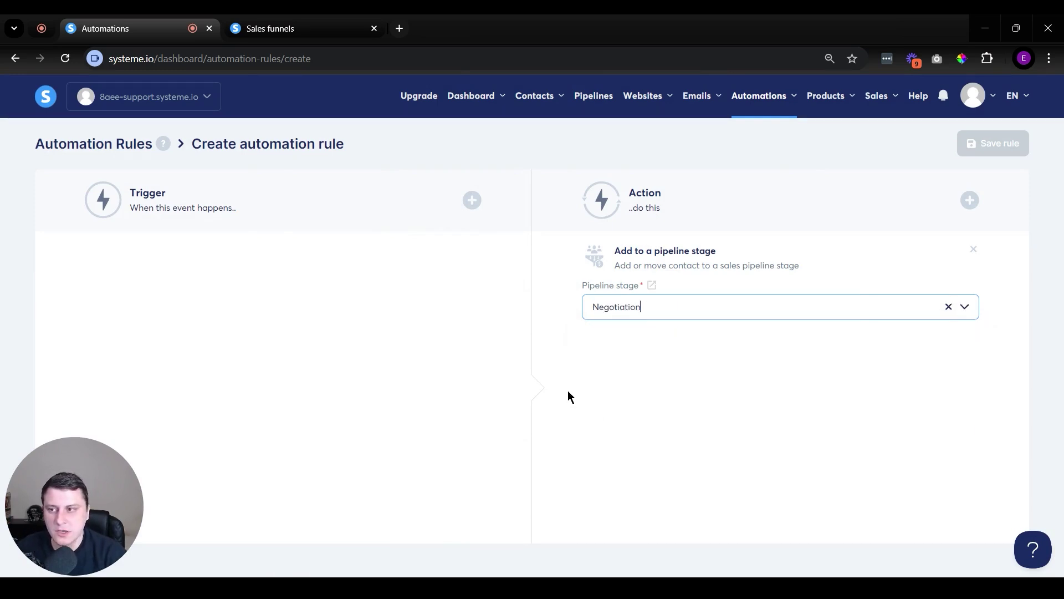
# - Browse the list of trigger events available for the new automation rule
pyautogui.click(472, 200)
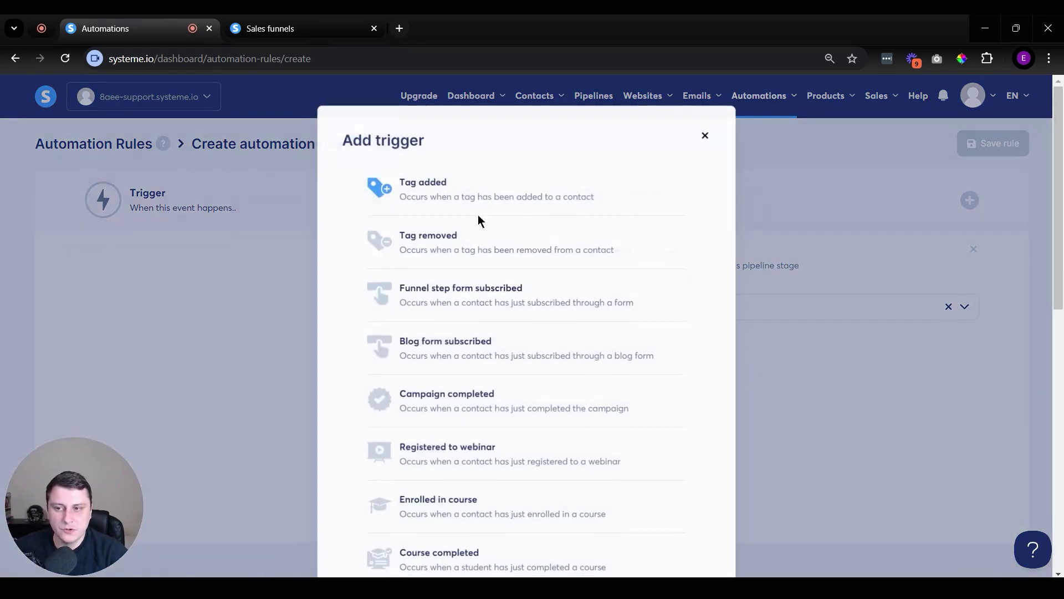
pyautogui.scroll(-3, 490, 216)
pyautogui.scroll(3, 509, 223)
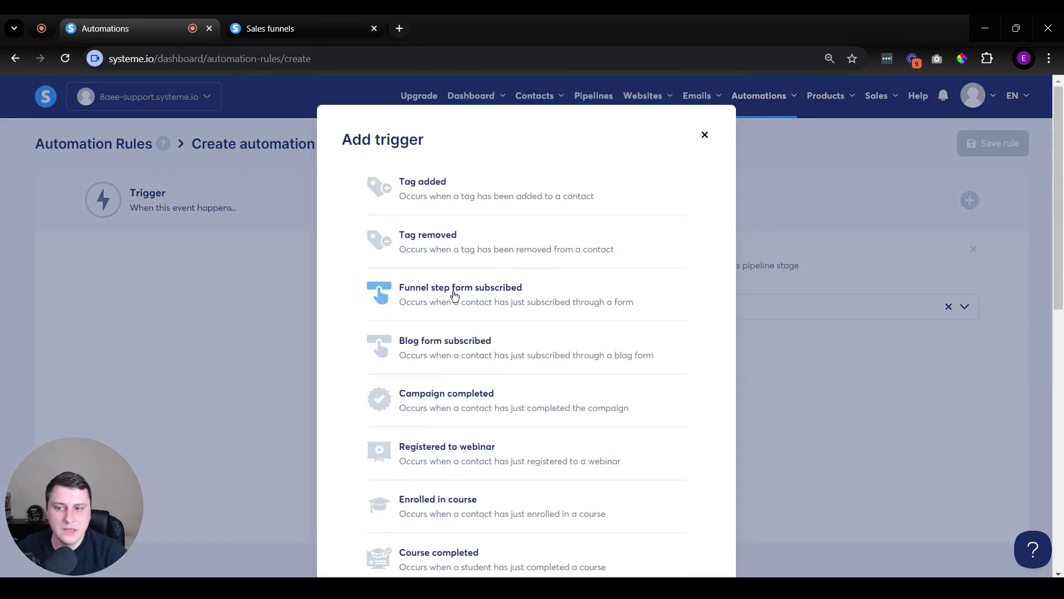
pyautogui.scroll(-2, 464, 294)
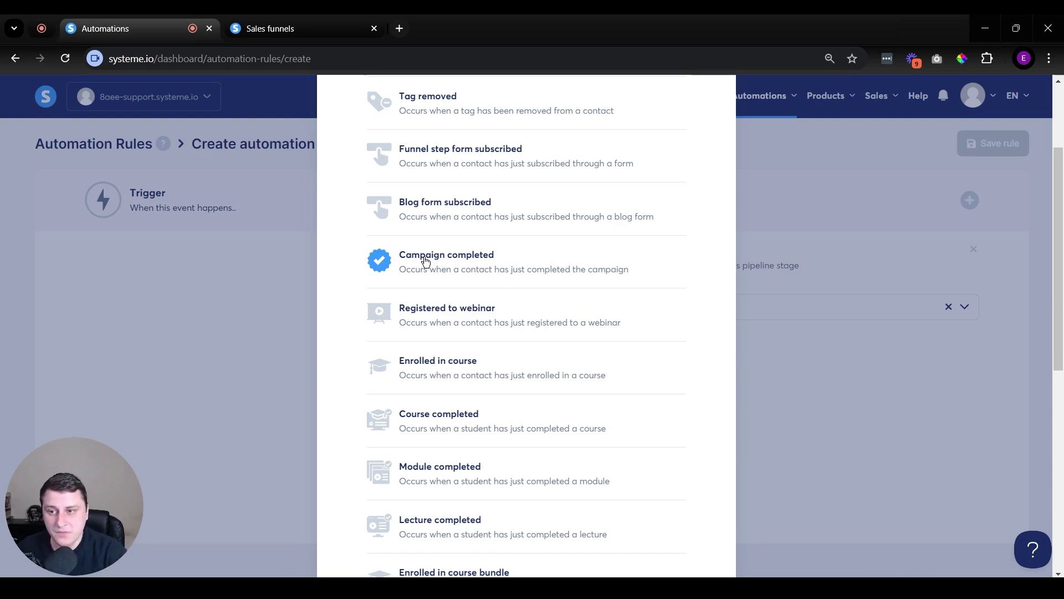
pyautogui.scroll(-1, 493, 321)
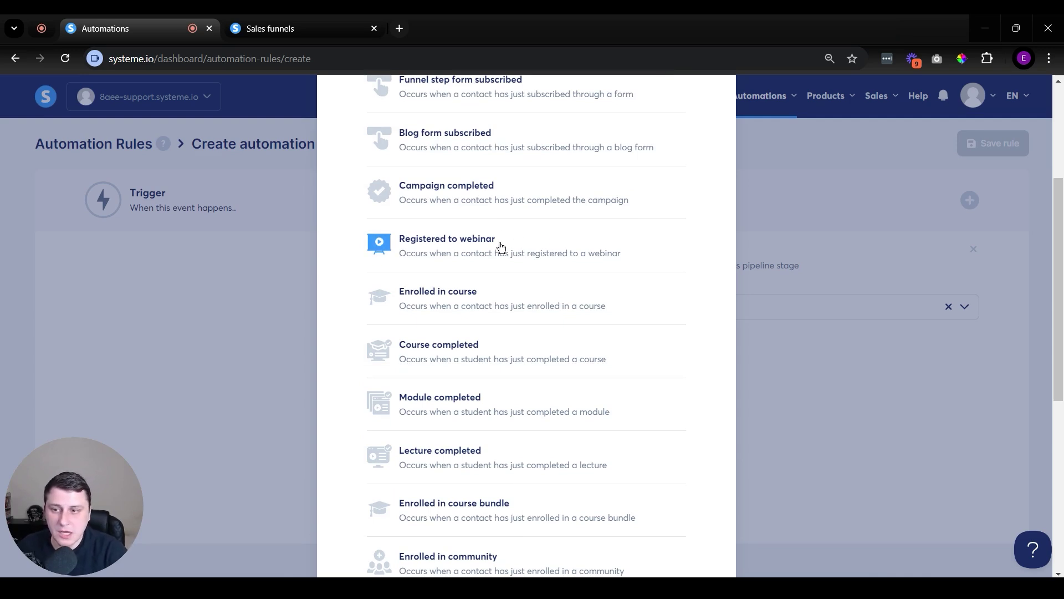
pyautogui.scroll(-1, 501, 246)
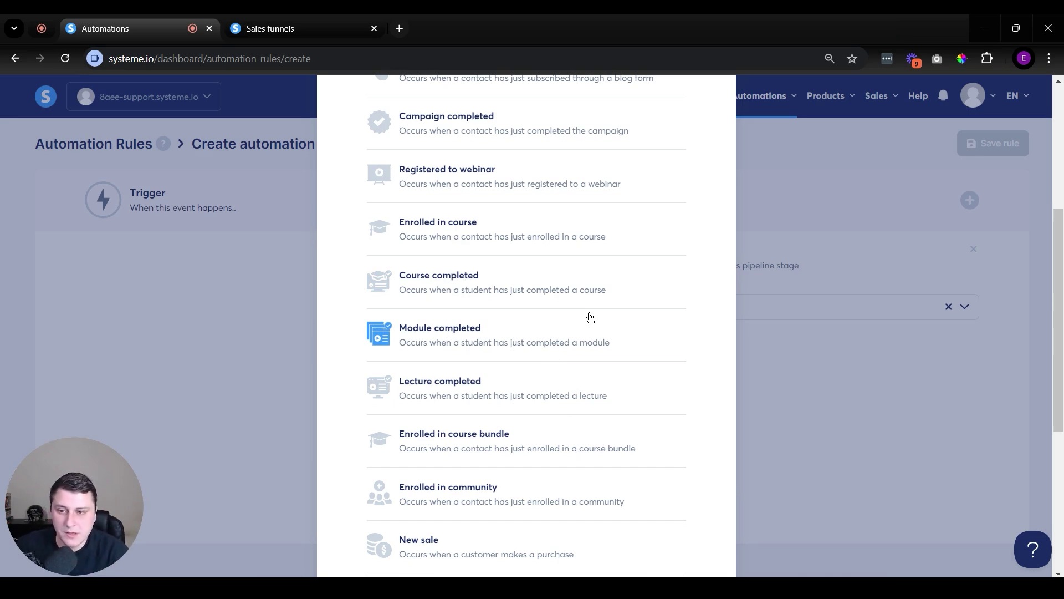
pyautogui.scroll(-2, 576, 319)
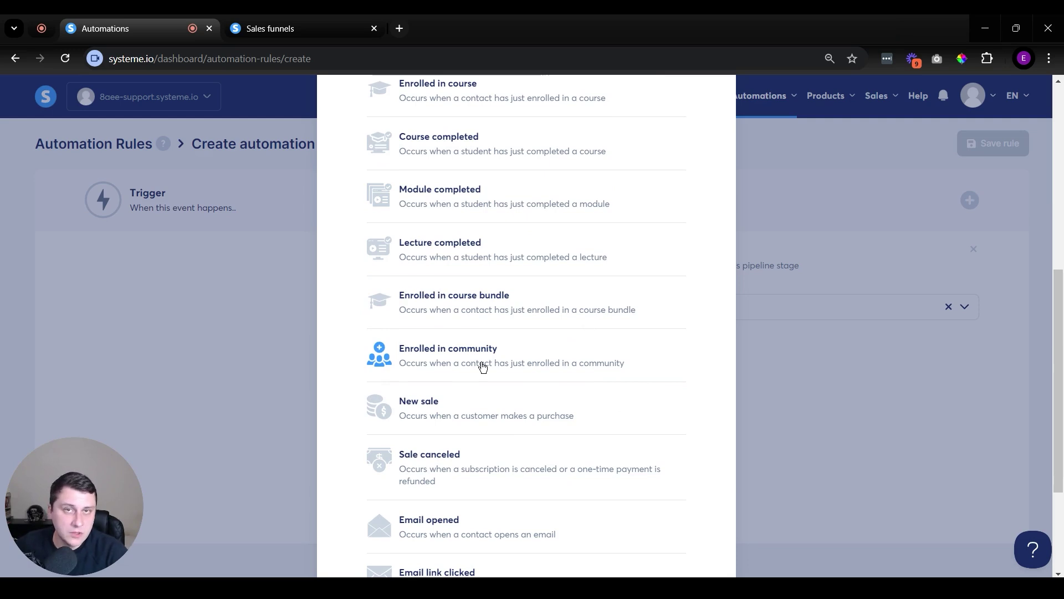
pyautogui.scroll(-1, 482, 366)
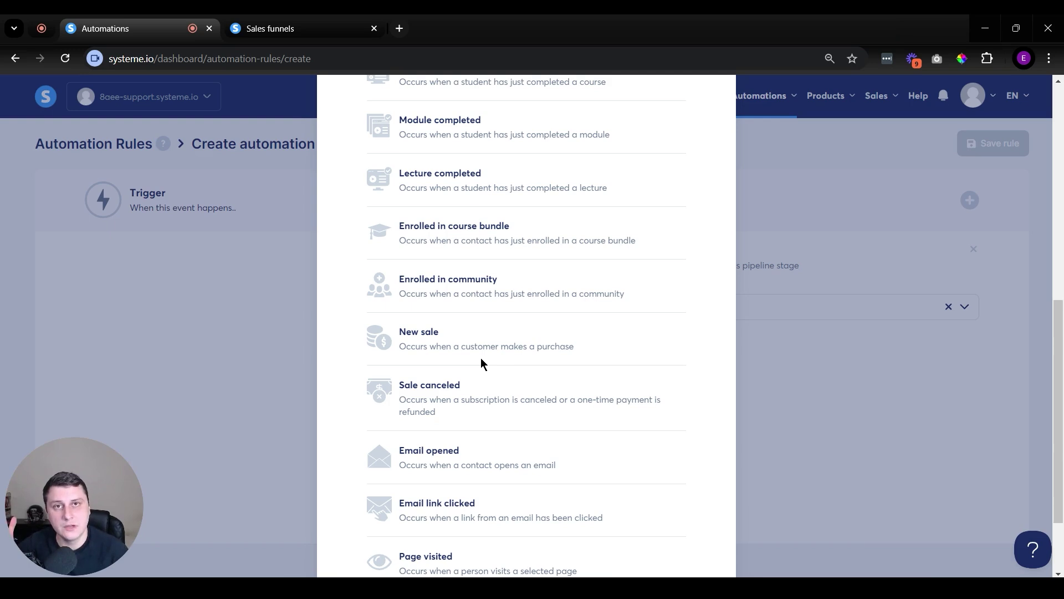
# - Dismiss the trigger list and return to the funnel's Automation Rules listing the New sale rule
pyautogui.scroll(-2, 481, 361)
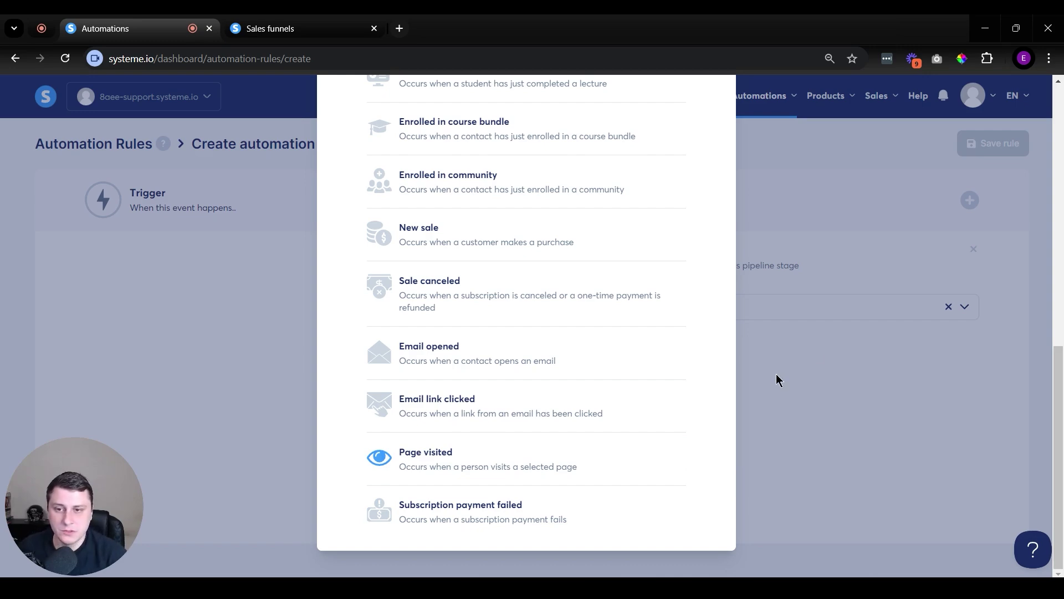
pyautogui.click(846, 368)
pyautogui.hotkey('ctrl', 'Tab')
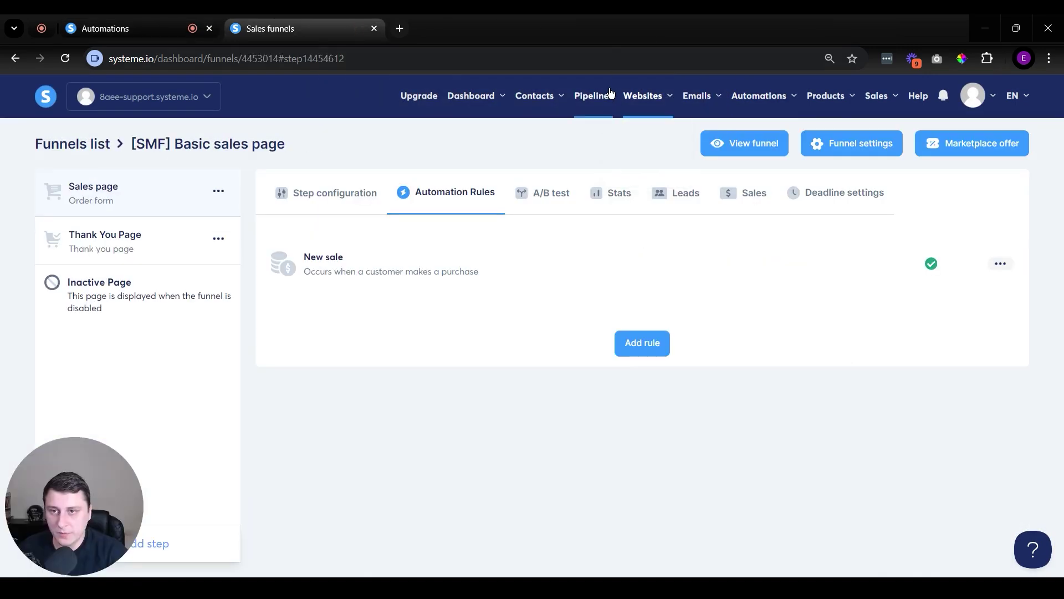
# - Add and save the note 'Reached out on December 1st, 2024' on the test contact's pipeline card
pyautogui.click(608, 96)
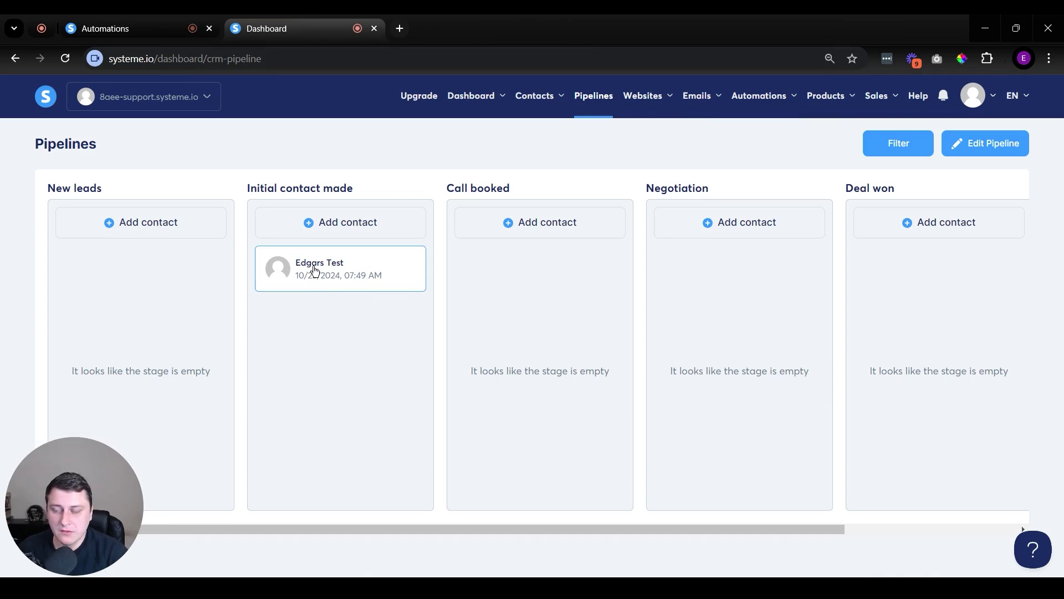
pyautogui.click(313, 268)
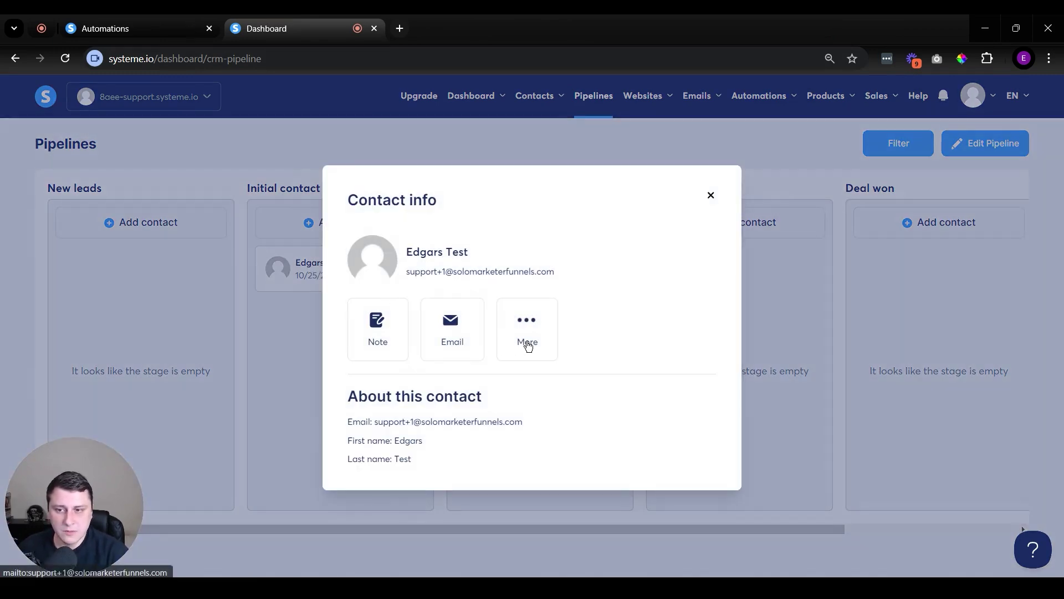
pyautogui.click(386, 329)
pyautogui.click(504, 226)
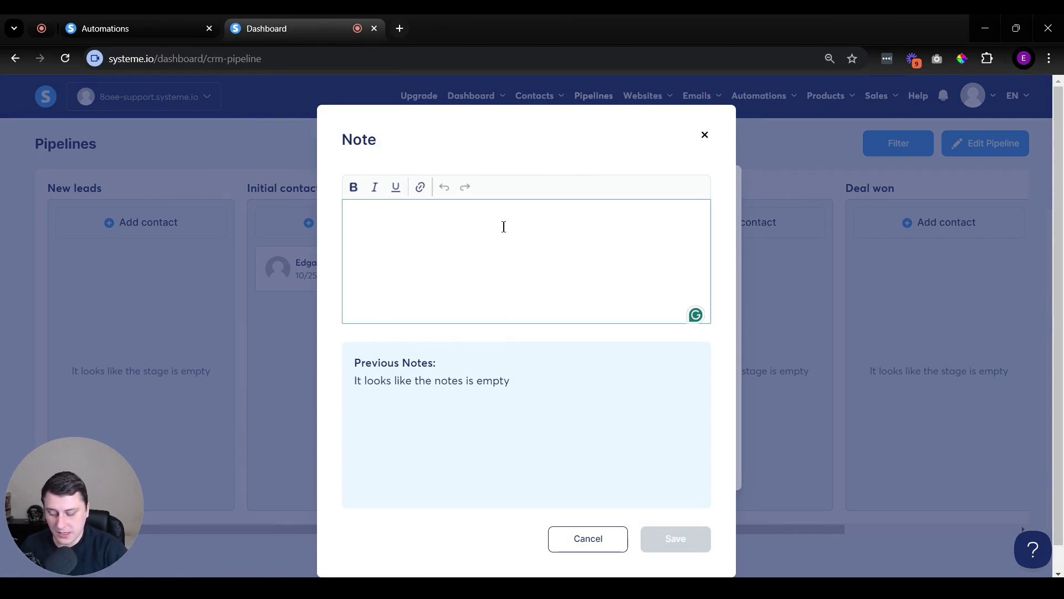
pyautogui.write('Reached out ')
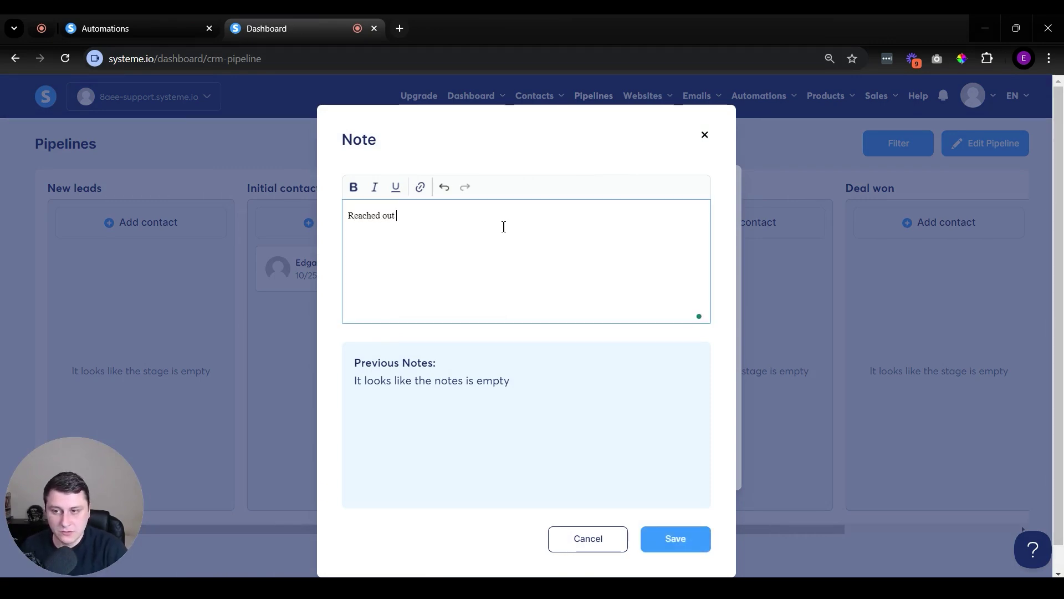
pyautogui.write('on ')
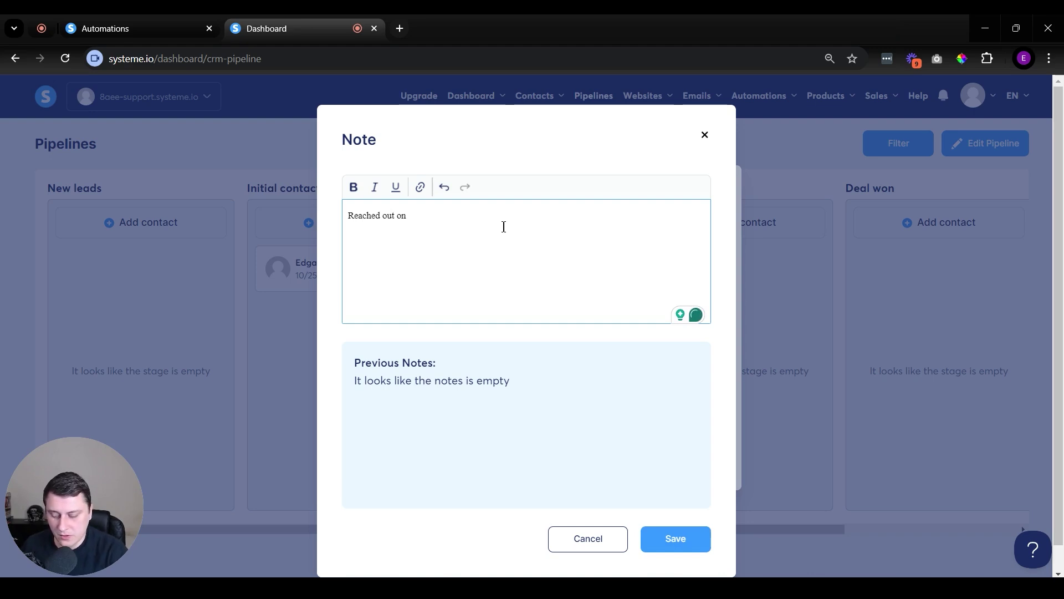
pyautogui.write('Decem')
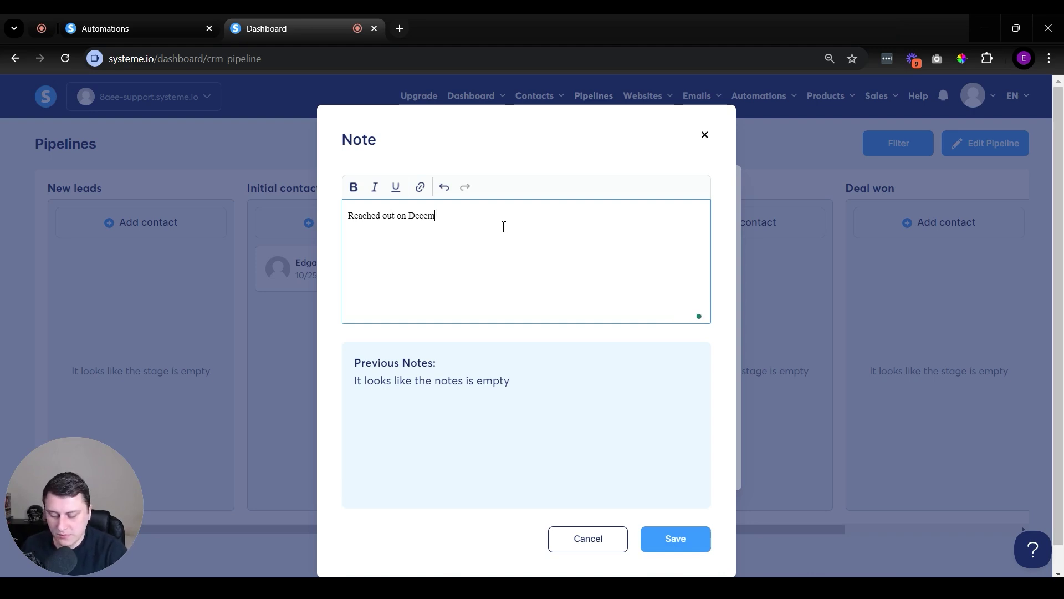
pyautogui.write('ber 1st, ')
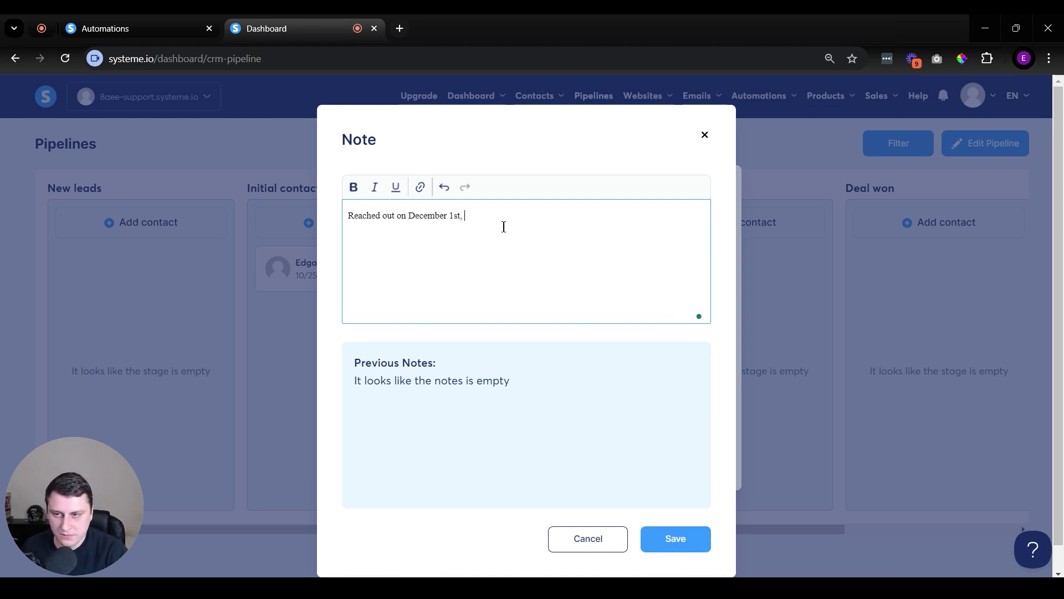
pyautogui.write('2024')
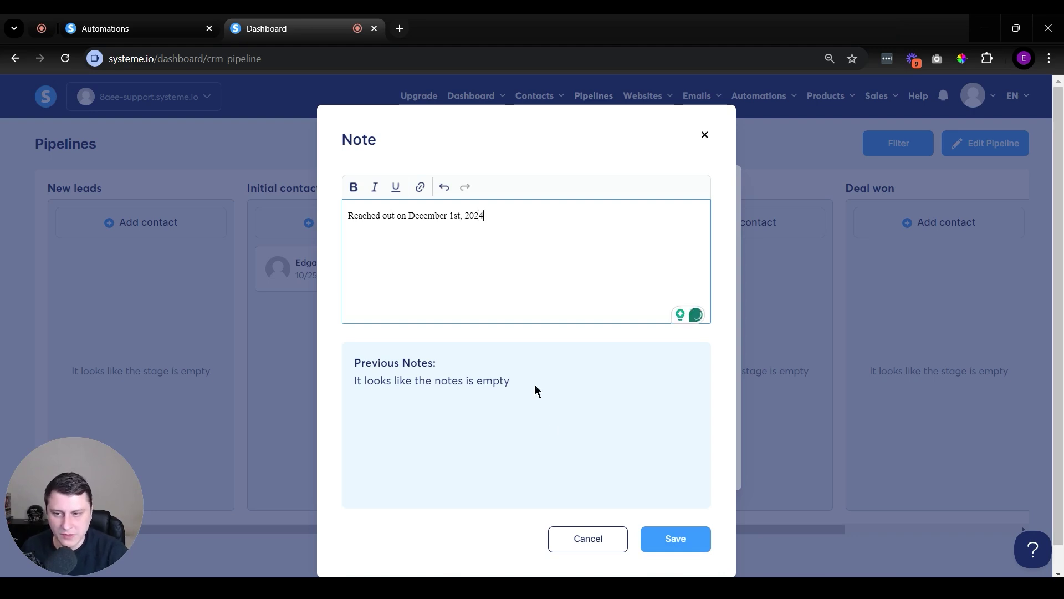
pyautogui.click(672, 539)
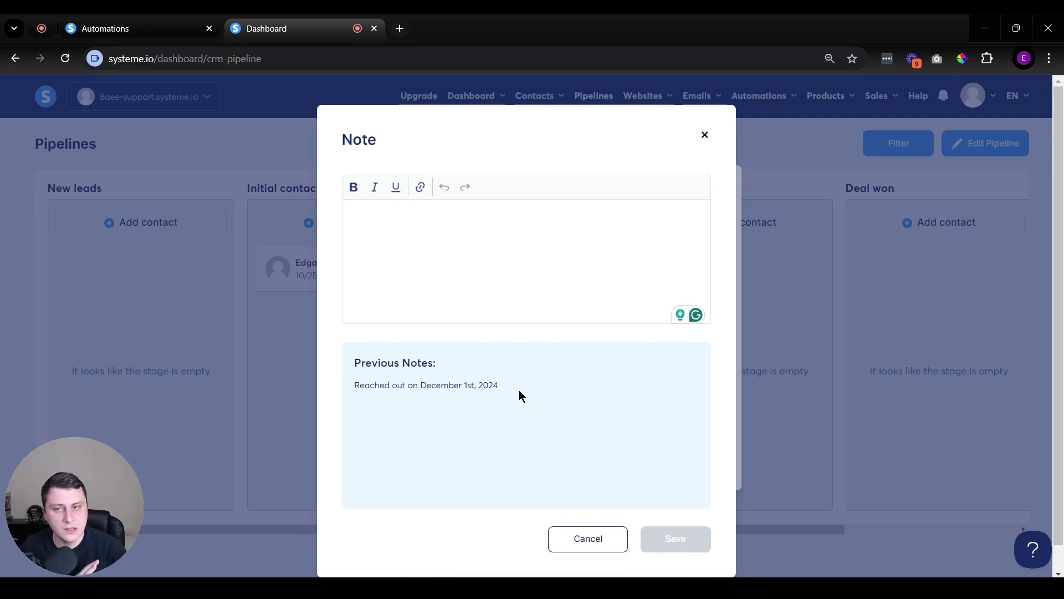
pyautogui.click(705, 136)
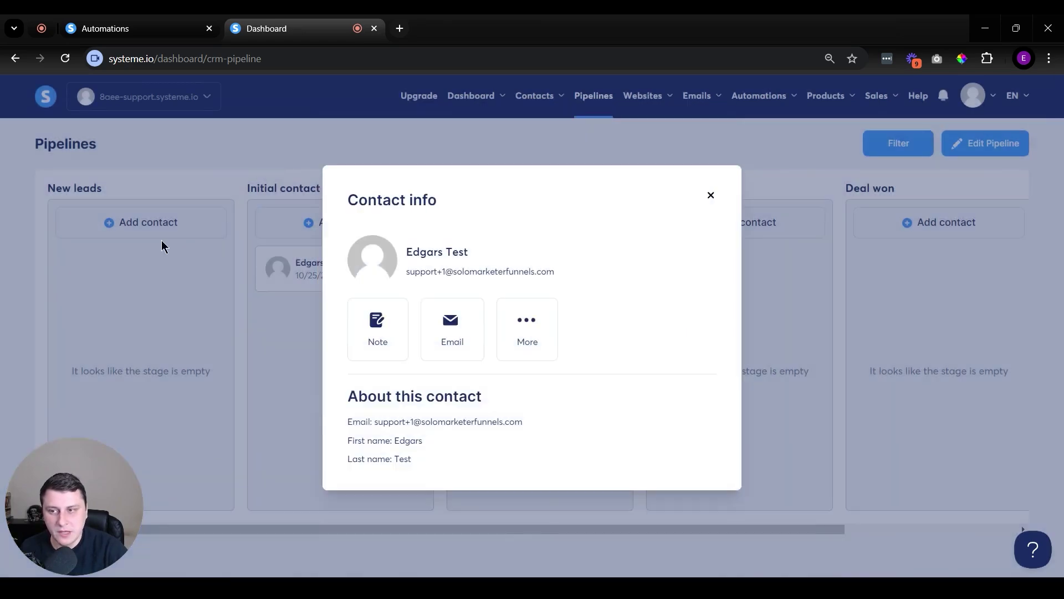
pyautogui.click(707, 198)
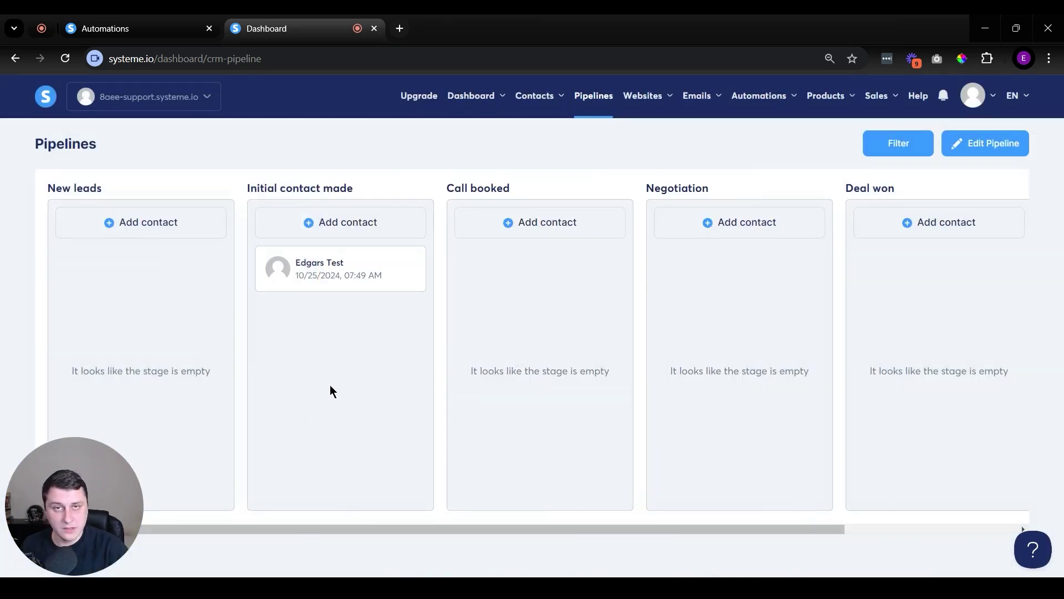
# - Confirm the test contact's saved note appears under Previous Notes, then choose Open Contact from More
pyautogui.click(340, 277)
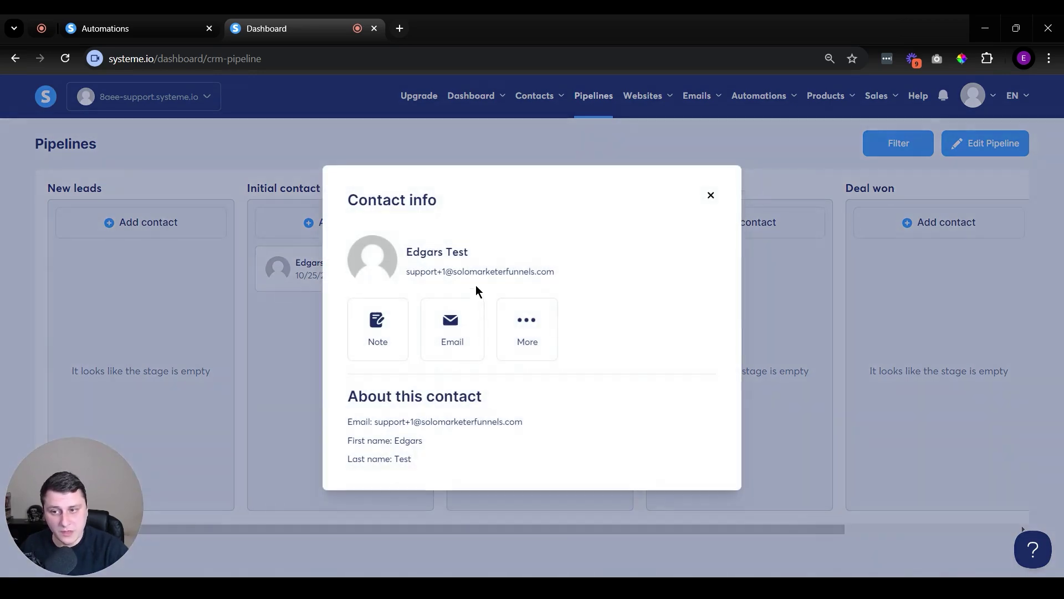
pyautogui.click(378, 330)
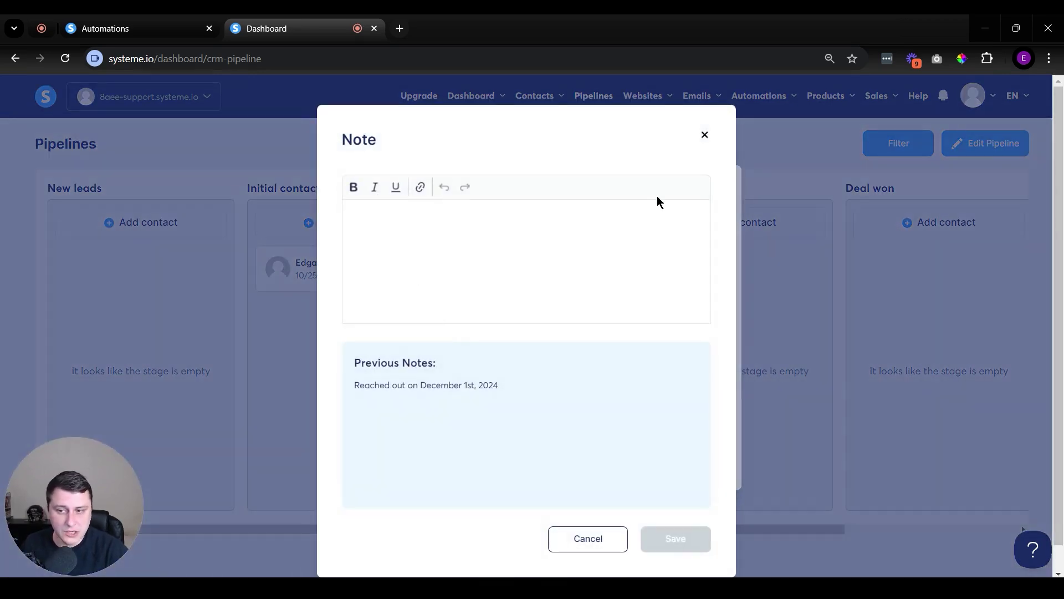
pyautogui.moveTo(376, 394); pyautogui.dragTo(527, 465)
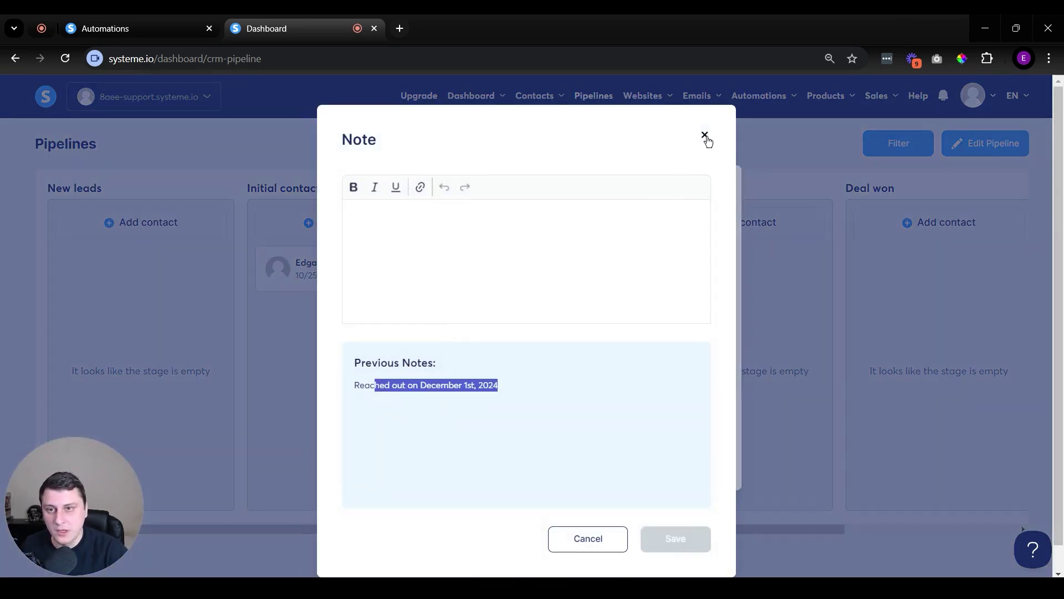
pyautogui.click(705, 136)
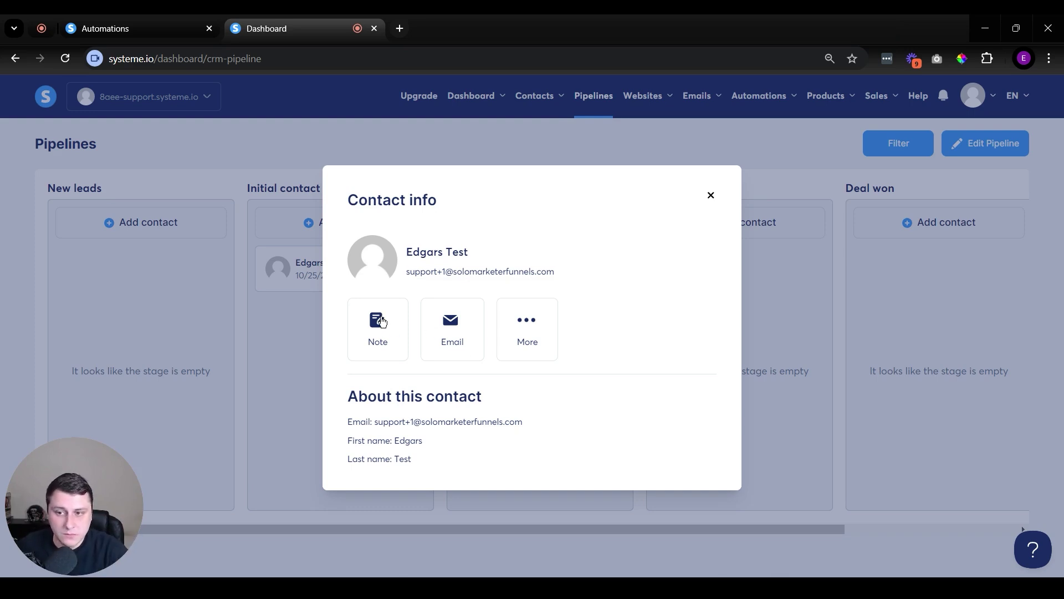
pyautogui.click(524, 336)
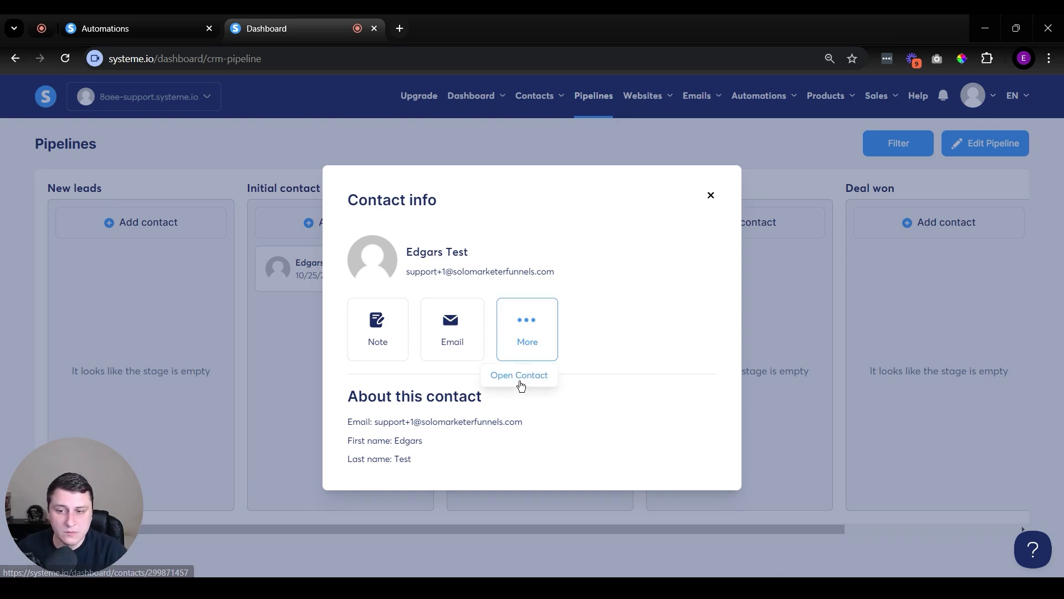
pyautogui.keyDown('ctrl'); pyautogui.click(522, 385); pyautogui.keyUp('ctrl')
# - Scroll through the test contact's full record page, then go back to the pipeline board tab
pyautogui.click(467, 25)
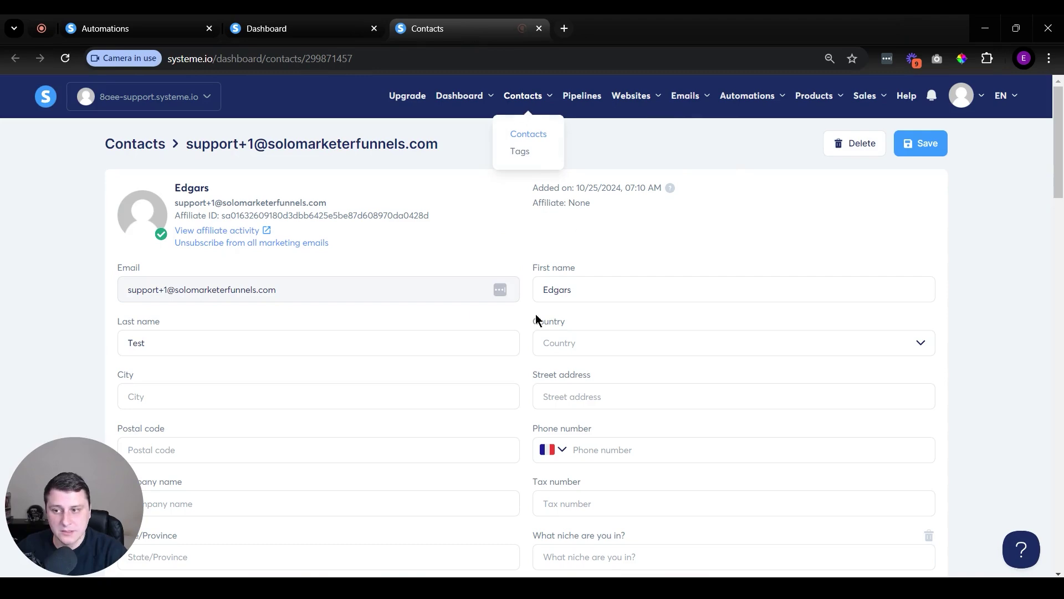
pyautogui.scroll(-10, 366, 316)
pyautogui.scroll(4, 366, 316)
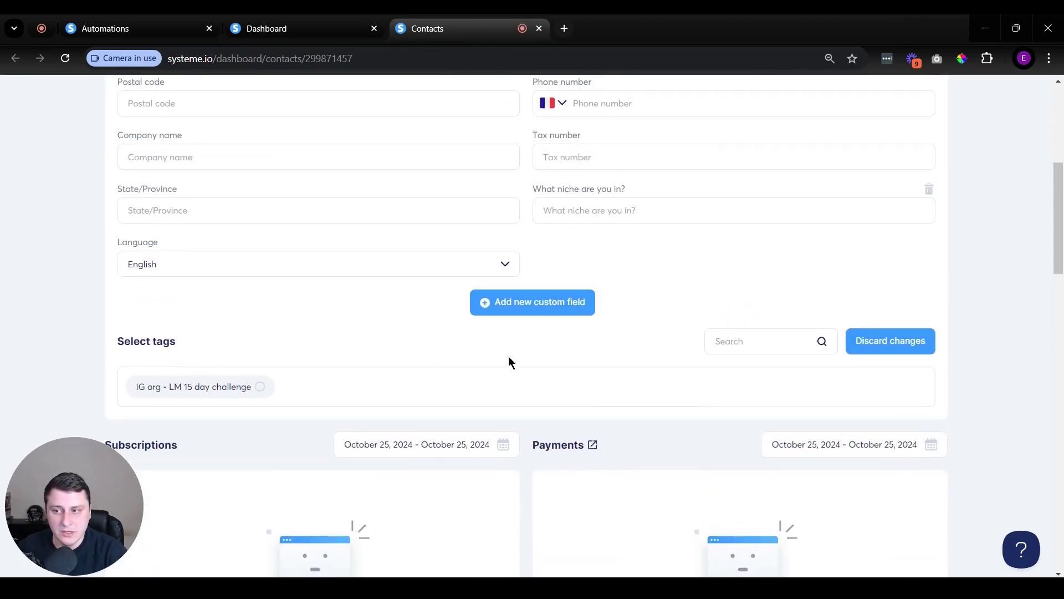
pyautogui.scroll(-15, 559, 414)
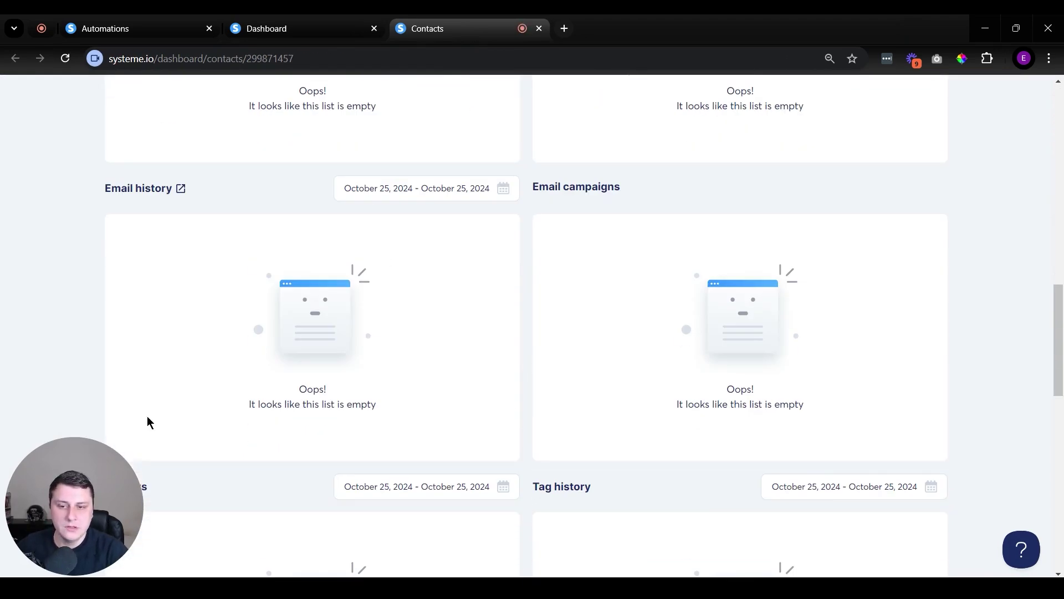
pyautogui.scroll(-5, 629, 355)
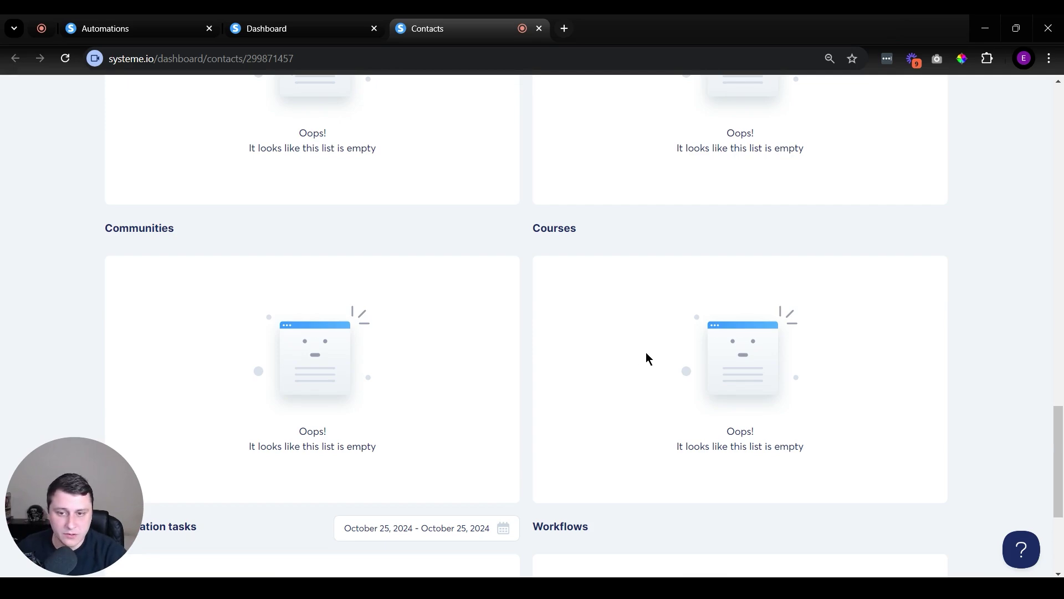
pyautogui.scroll(4, 646, 352)
pyautogui.scroll(-8, 658, 323)
pyautogui.scroll(20, 673, 340)
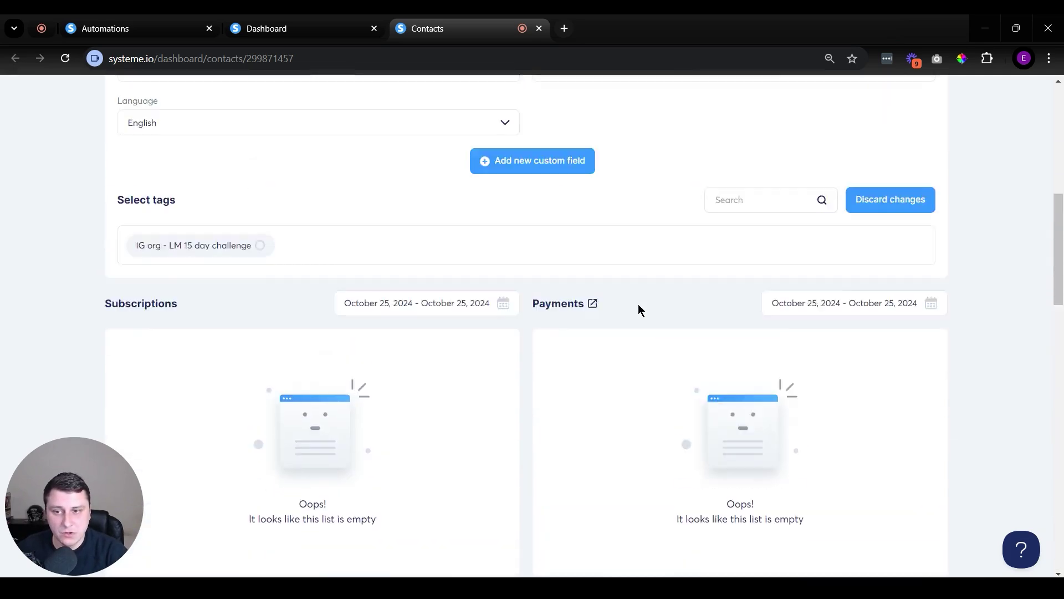
pyautogui.scroll(10, 621, 327)
pyautogui.click(255, 16)
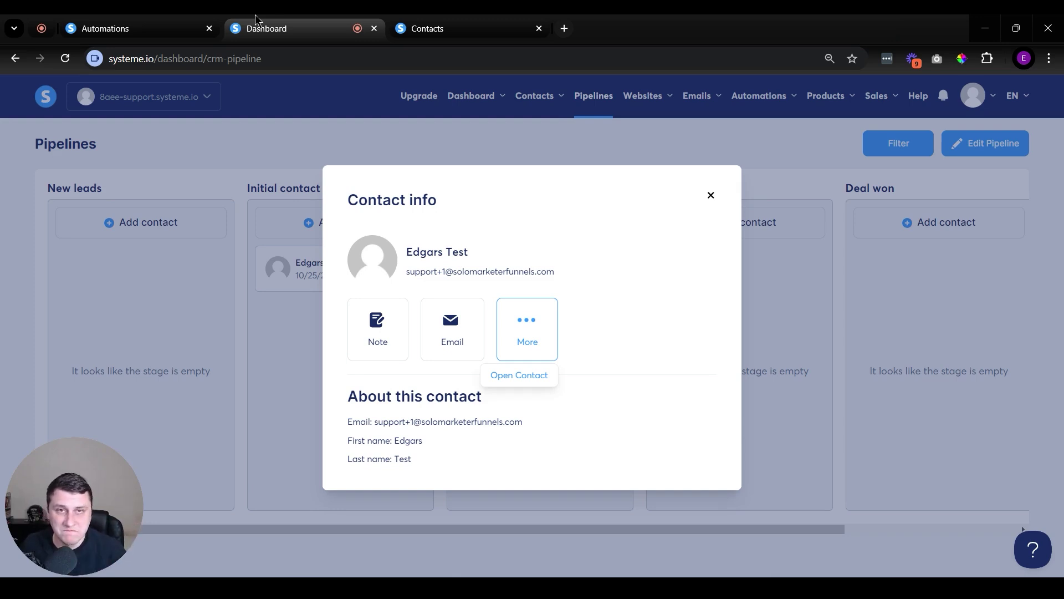
# - Close the Contact info dialog to show the contact's card under Initial contact made
pyautogui.click(713, 194)
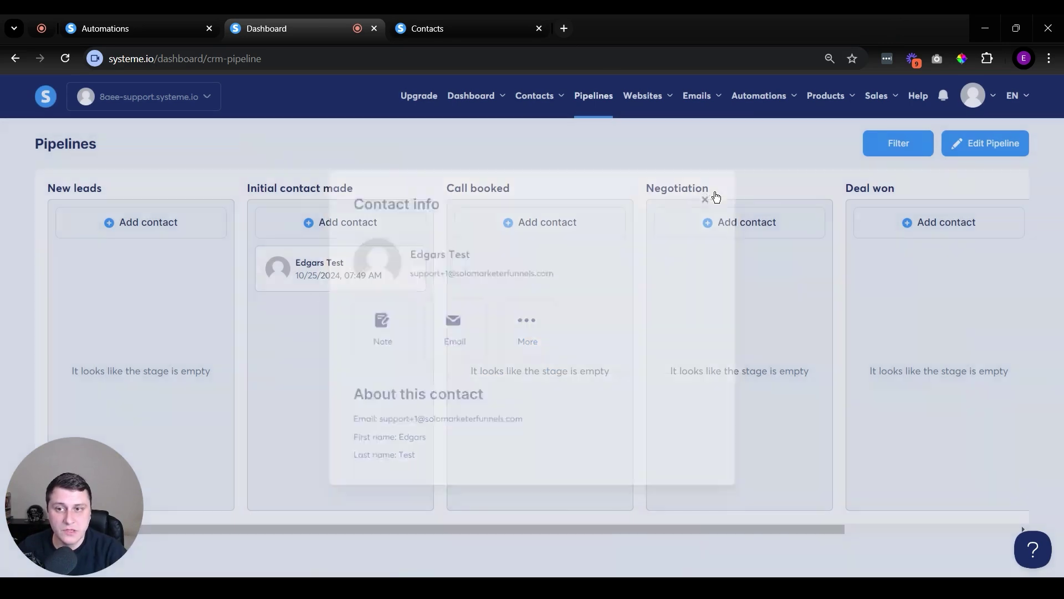